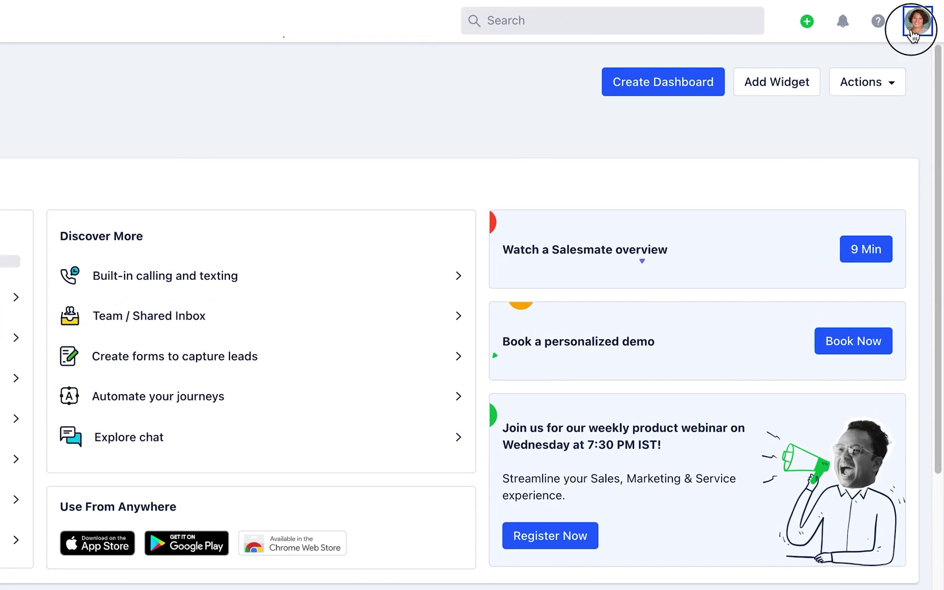
From Setup's Voice integrations, start installing Salesmate Voice & Text
click(913, 33)
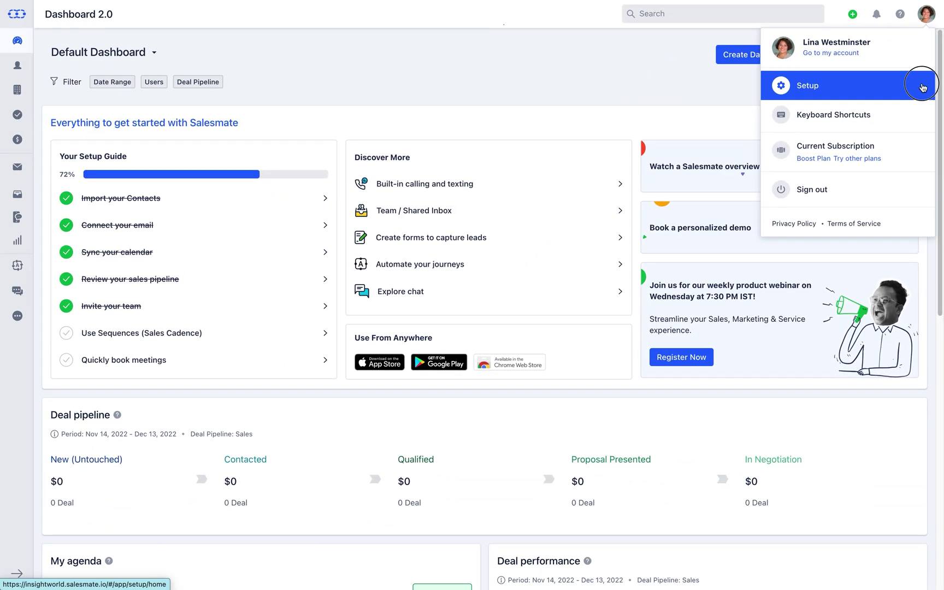
click(912, 132)
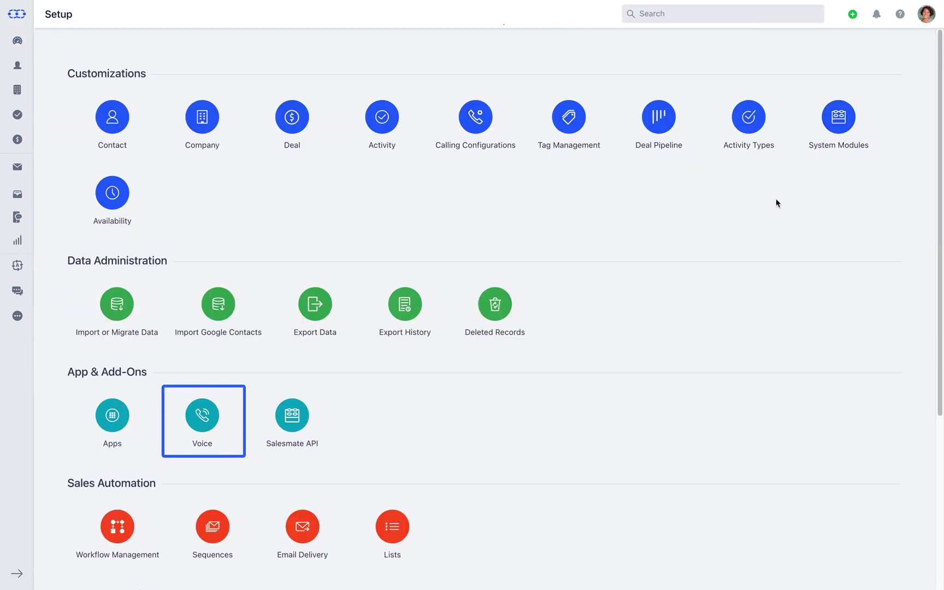
click(203, 449)
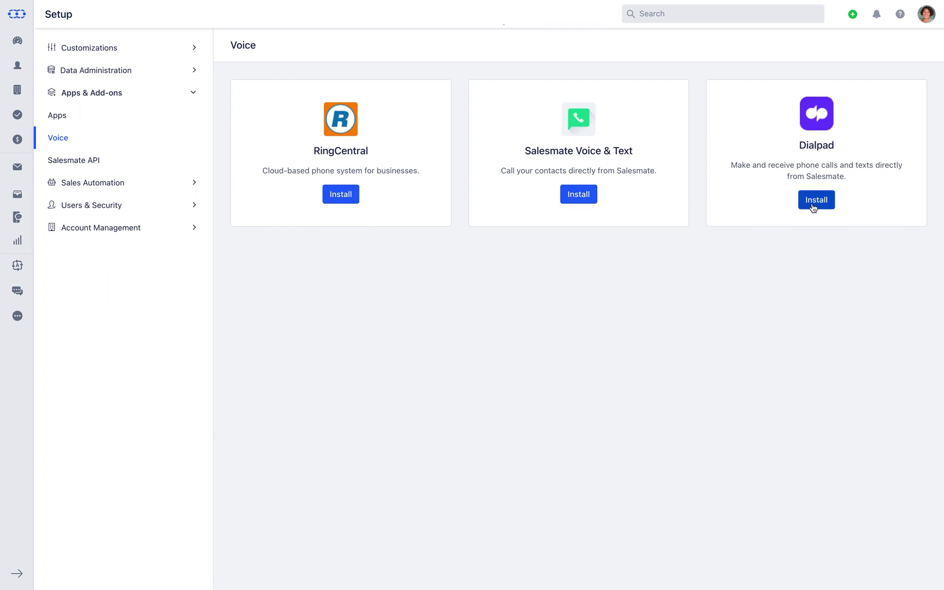
click(577, 196)
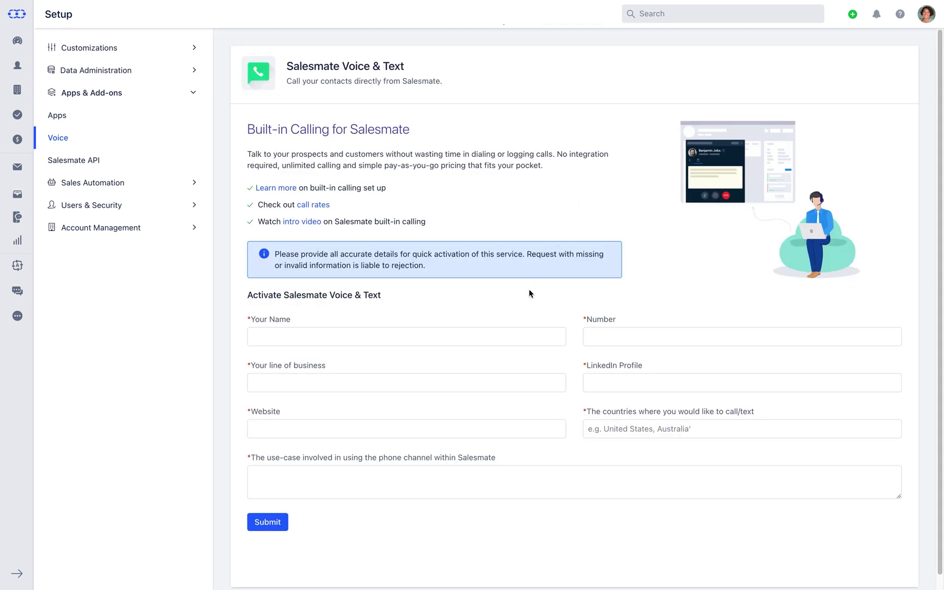
Enter the requester's full name, contact number and E-Commerce as the line of business
click(503, 335)
key(Tab)
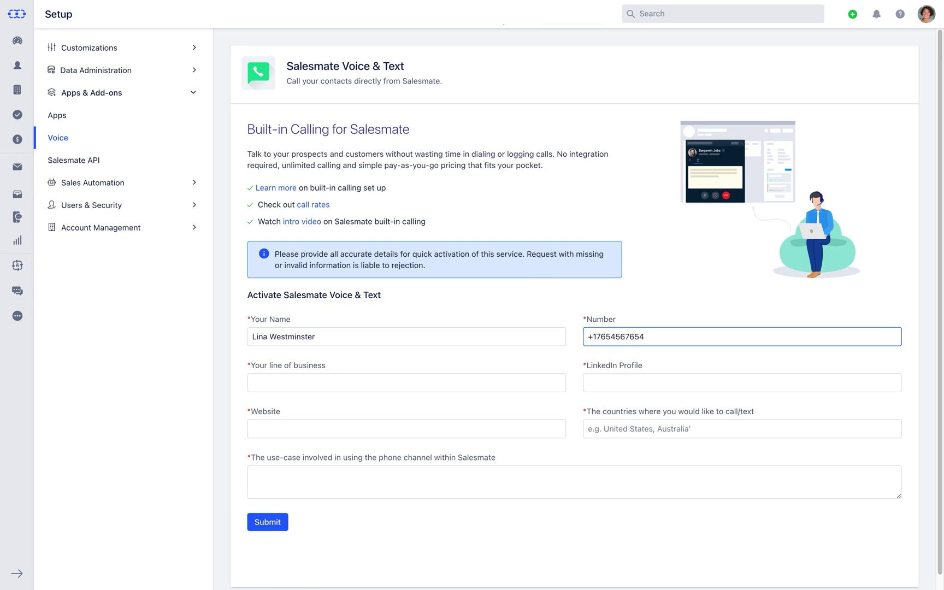
key(Tab)
text(E-Commerce)
key(Tab)
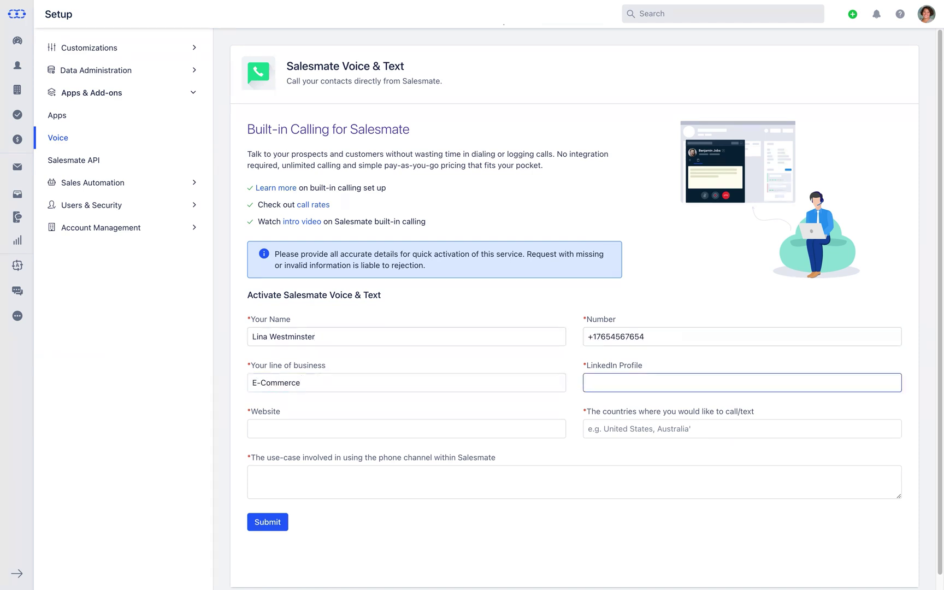
key(Tab)
text(www)
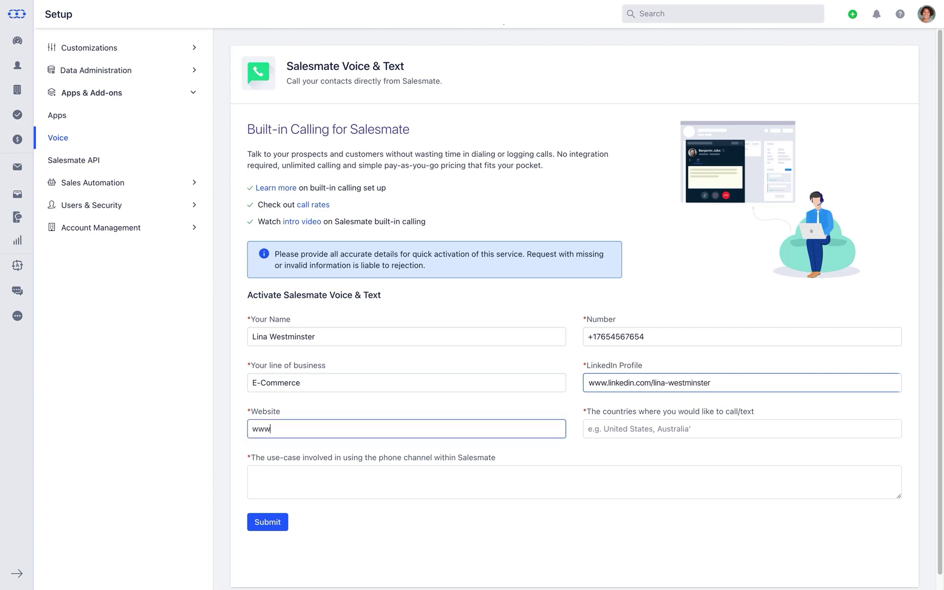
text(.insightworld.com)
key(Tab)
text(United Stat)
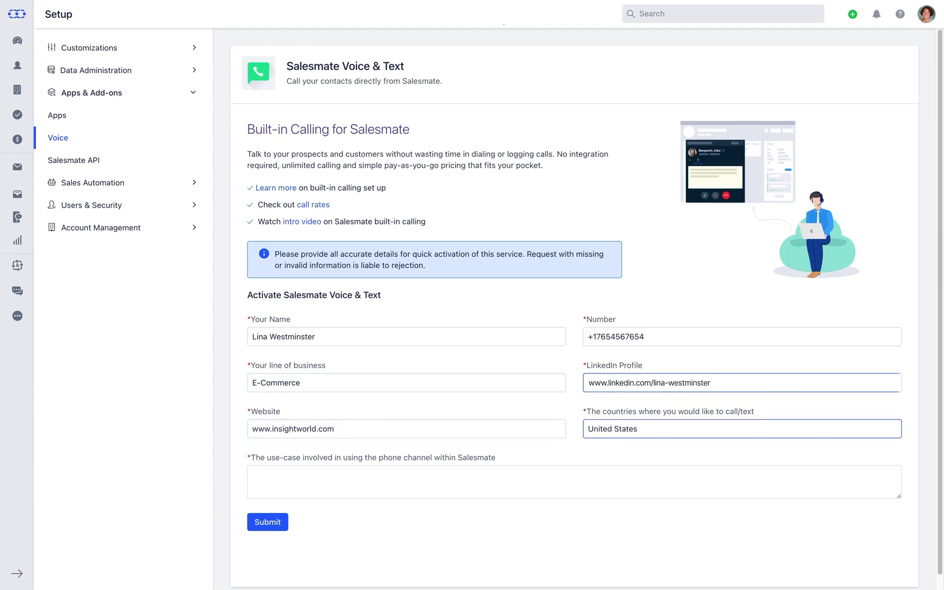
key(Tab)
text(Marketing )
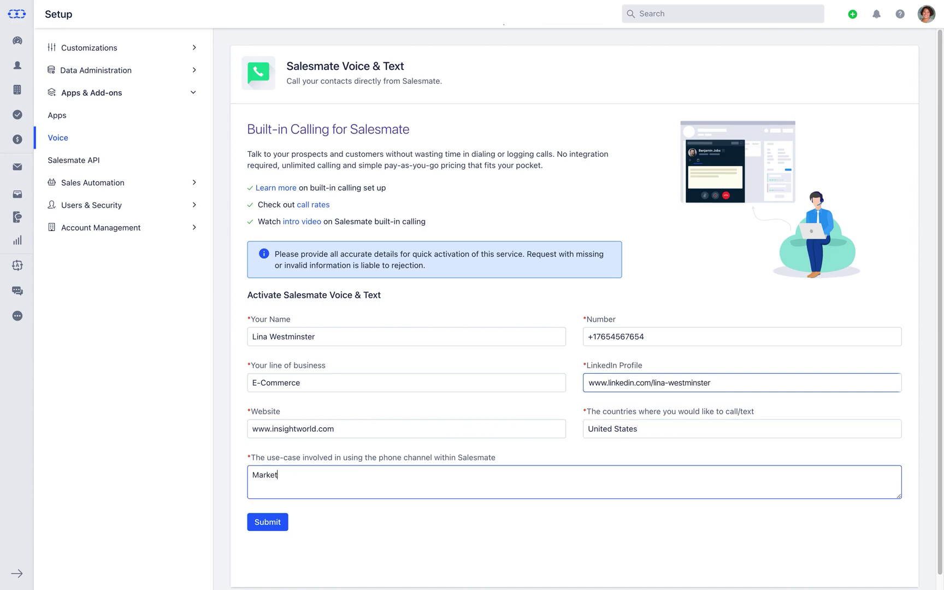
text(& Sales)
click(271, 526)
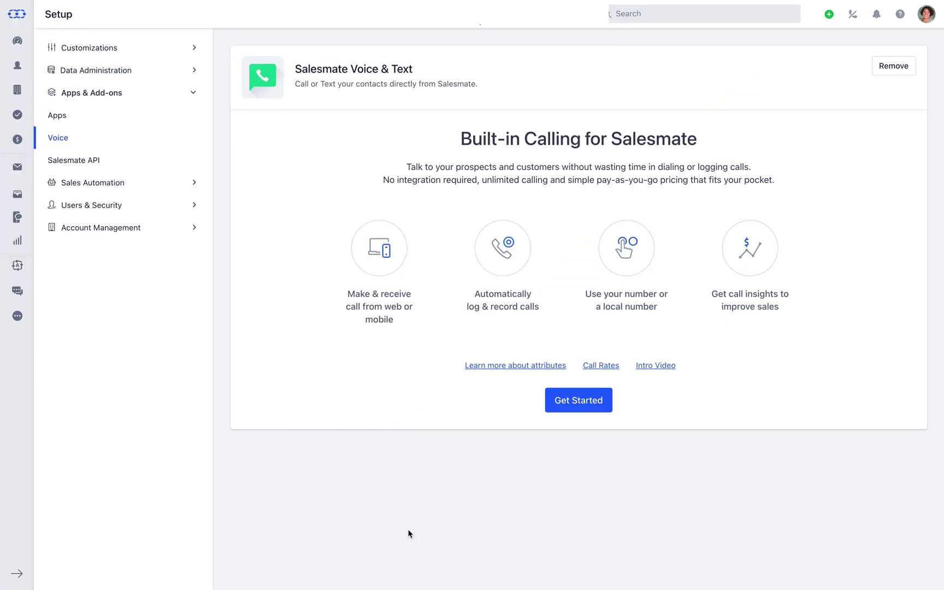
Begin choosing a number with United States as the country and open the Search Via options
click(570, 414)
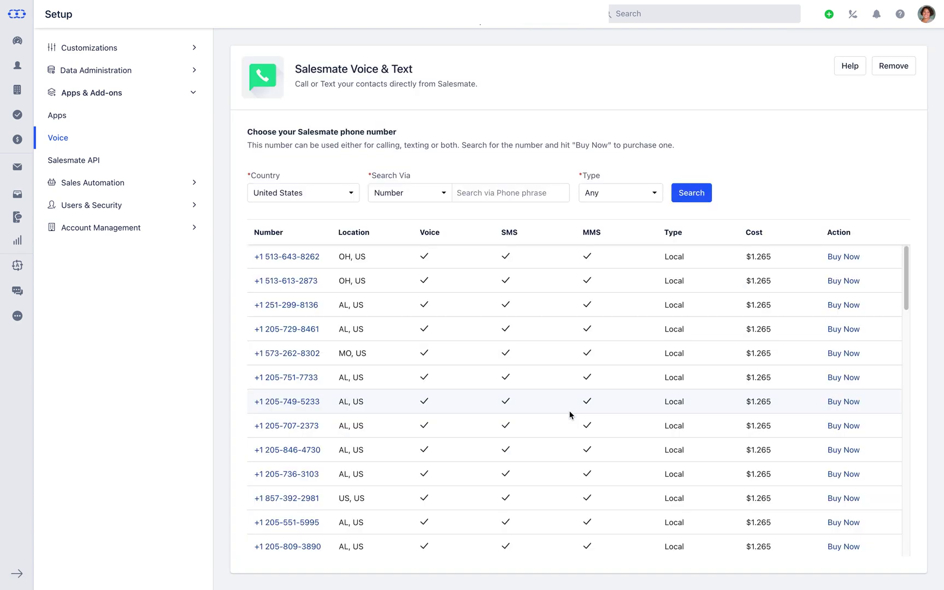
click(355, 195)
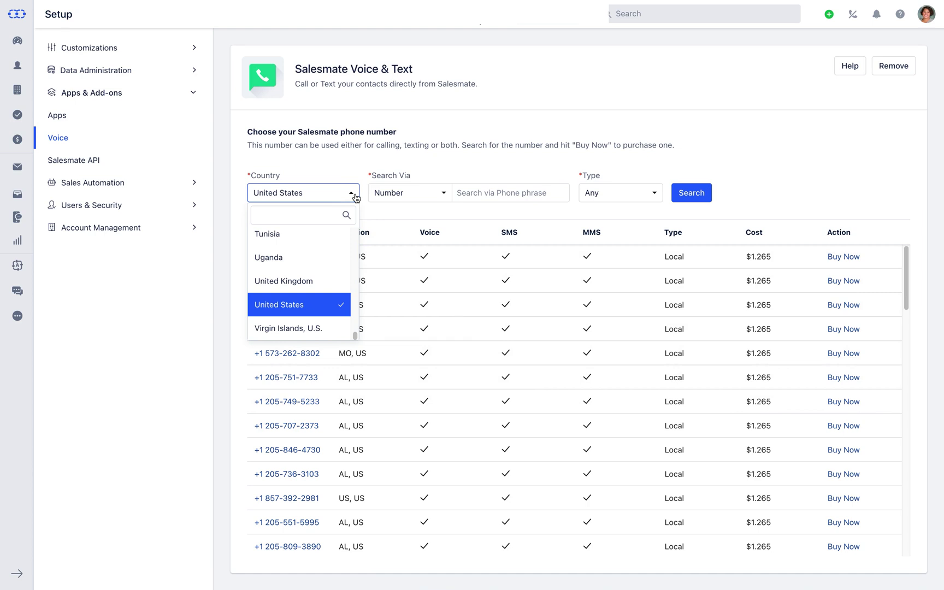
click(355, 196)
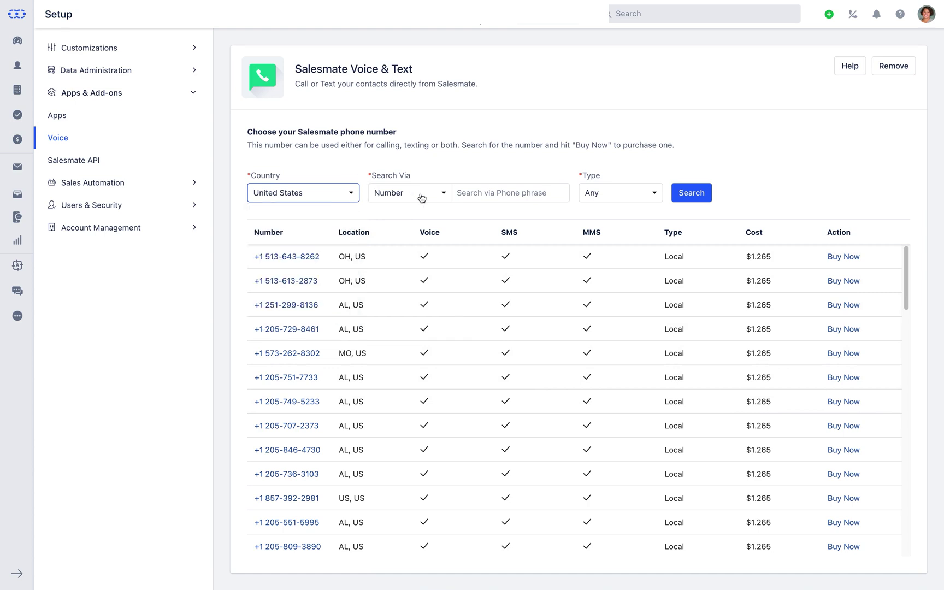
click(443, 195)
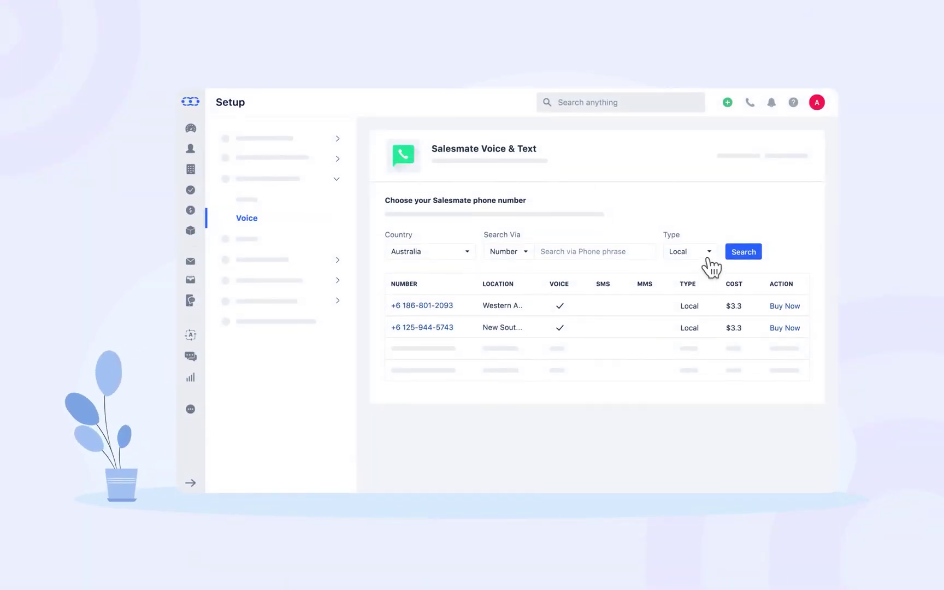
click(709, 252)
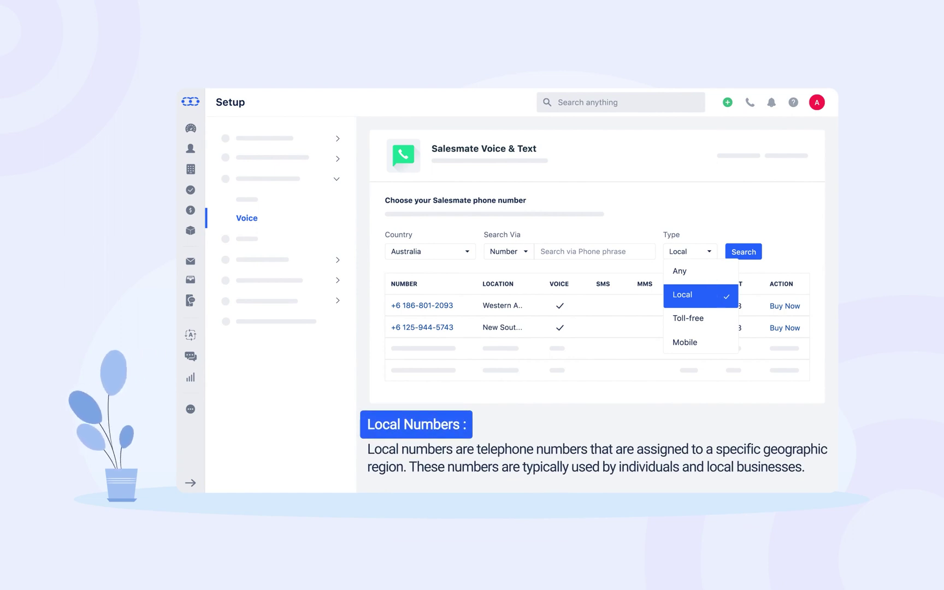
click(710, 318)
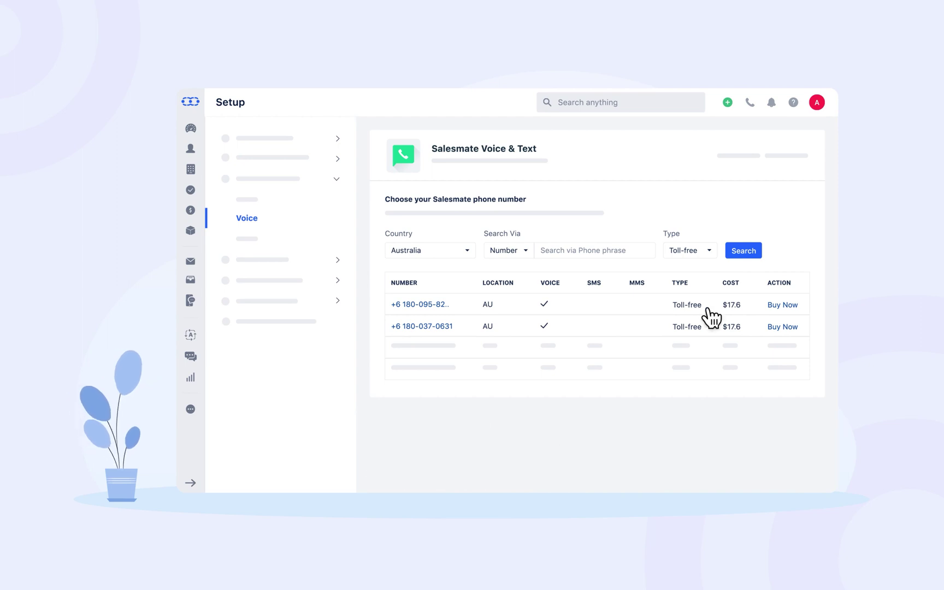
click(709, 252)
click(708, 343)
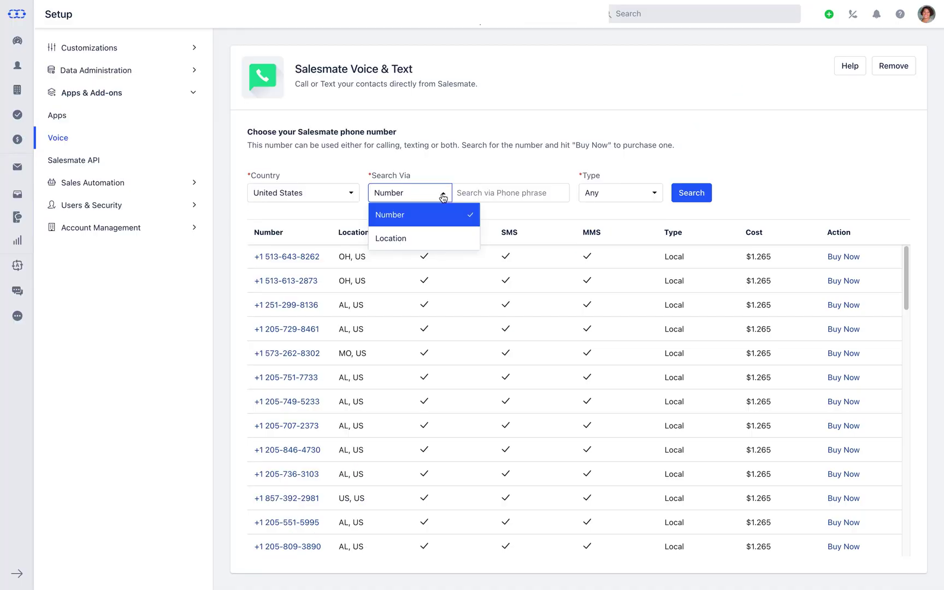
click(442, 194)
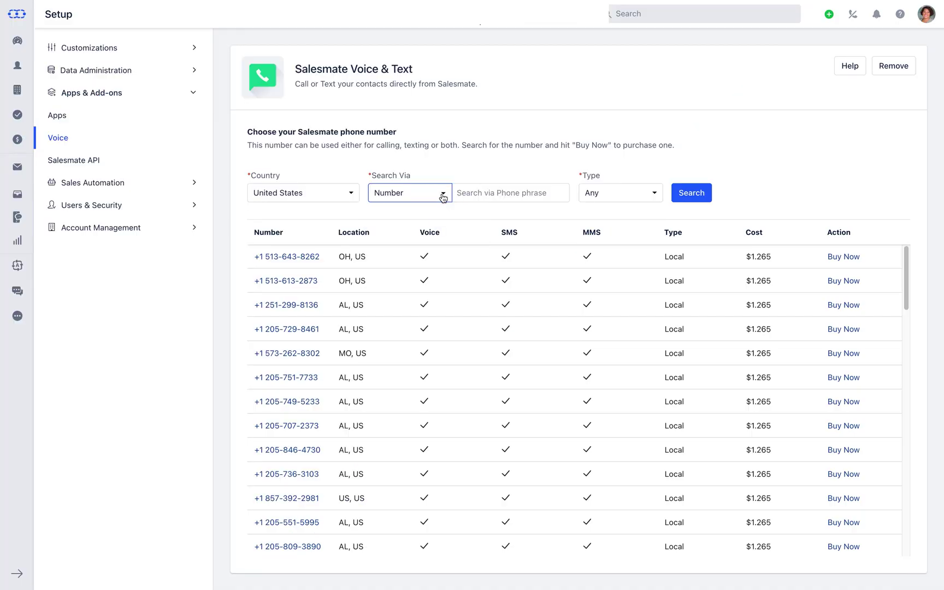
click(657, 198)
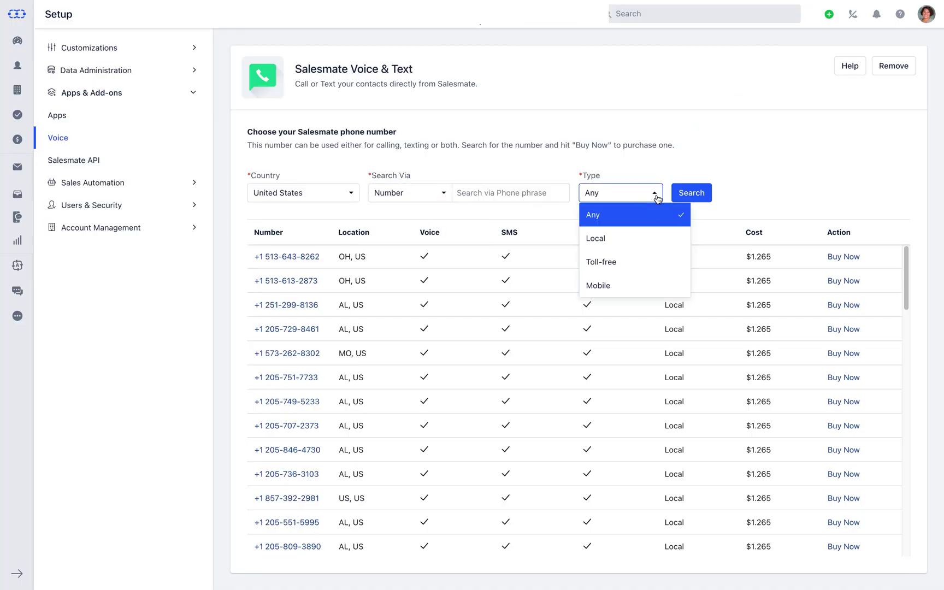
click(657, 199)
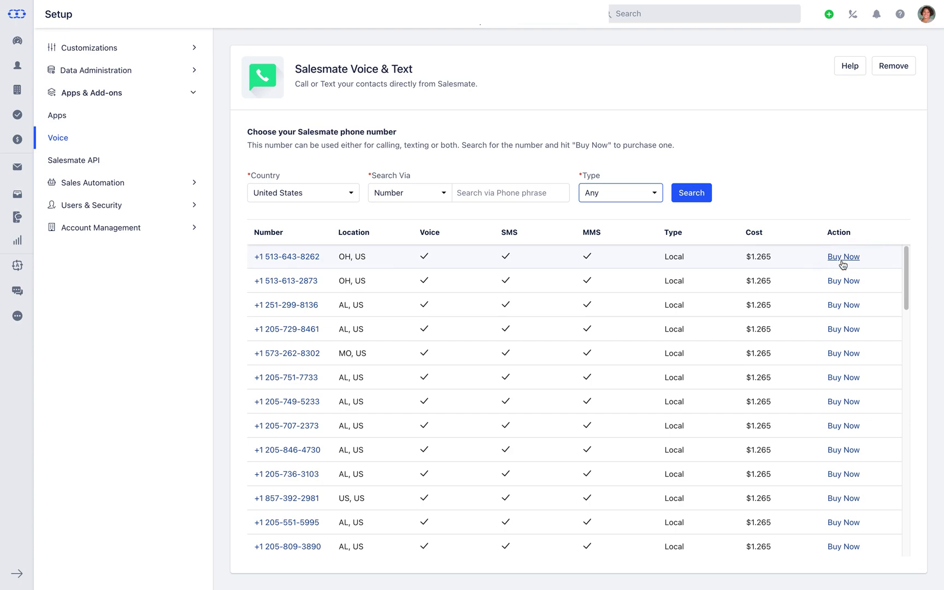
click(843, 257)
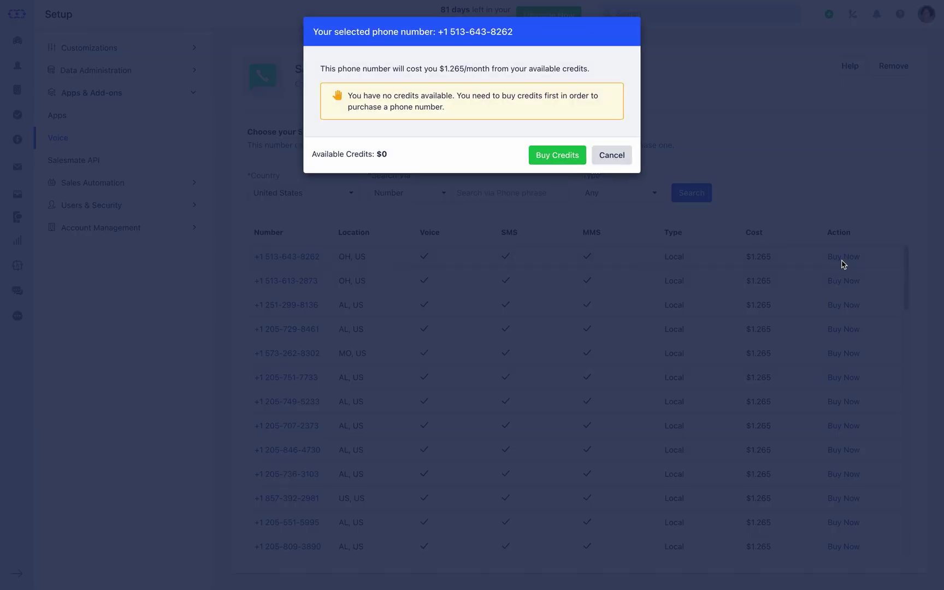
Choose a $10 amount of calling credits to buy
click(566, 166)
click(460, 188)
click(459, 230)
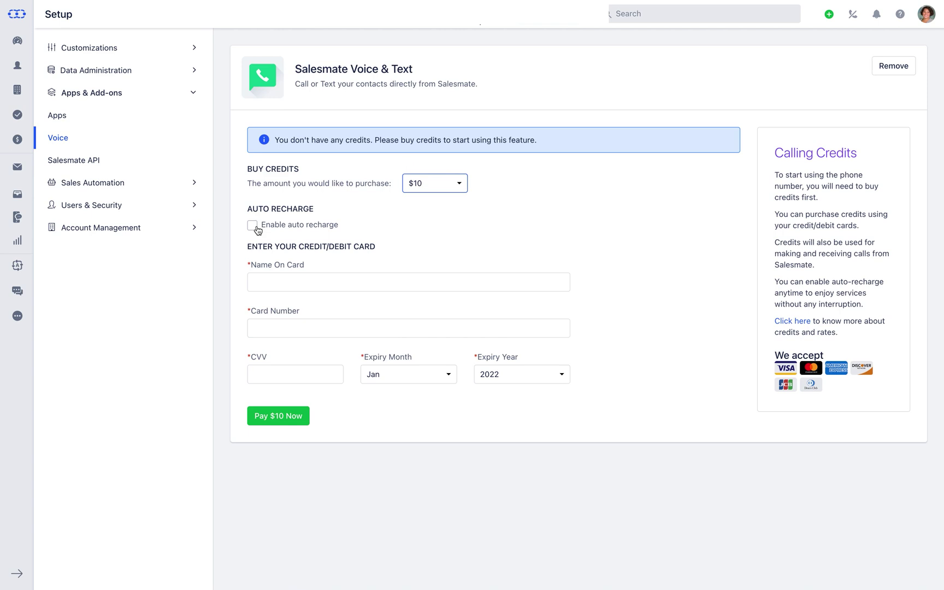
Enable auto recharge and enter the cardholder name and card number
click(253, 225)
click(262, 302)
text(•••••••••••••••••••••••)
key(Tab)
text(••••••••••••••••)
key(Tab)
key(Tab)
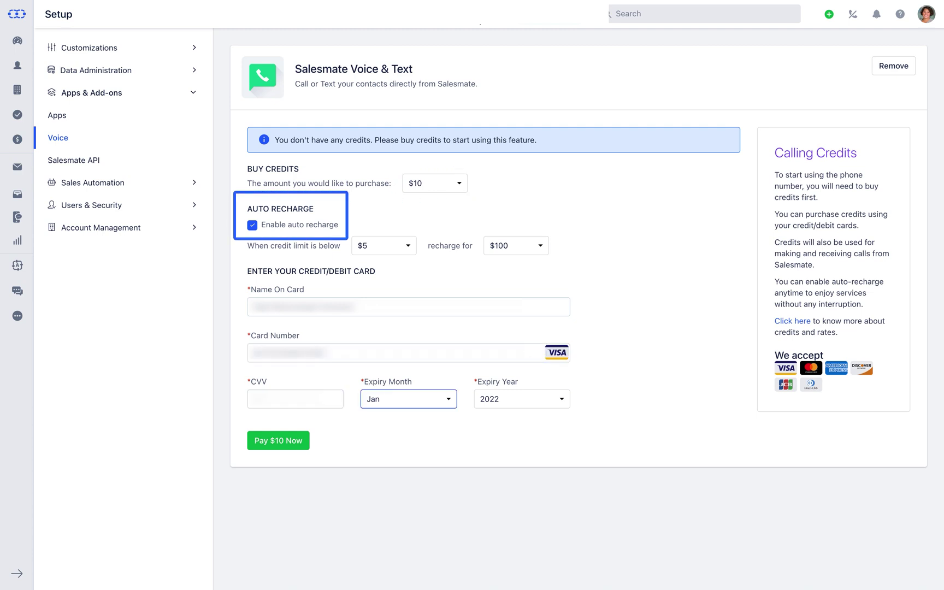
Set the card expiry to Jul 2029 and pay $10 for the credits
click(446, 400)
scroll(445, 508, down, 2)
click(445, 519)
click(556, 401)
scroll(579, 459, down, 2)
click(552, 504)
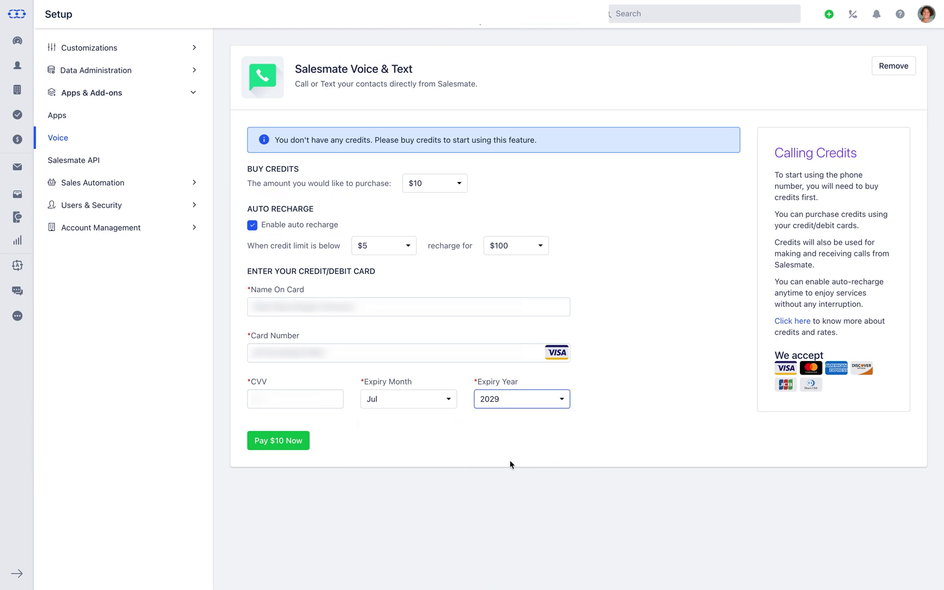
click(279, 445)
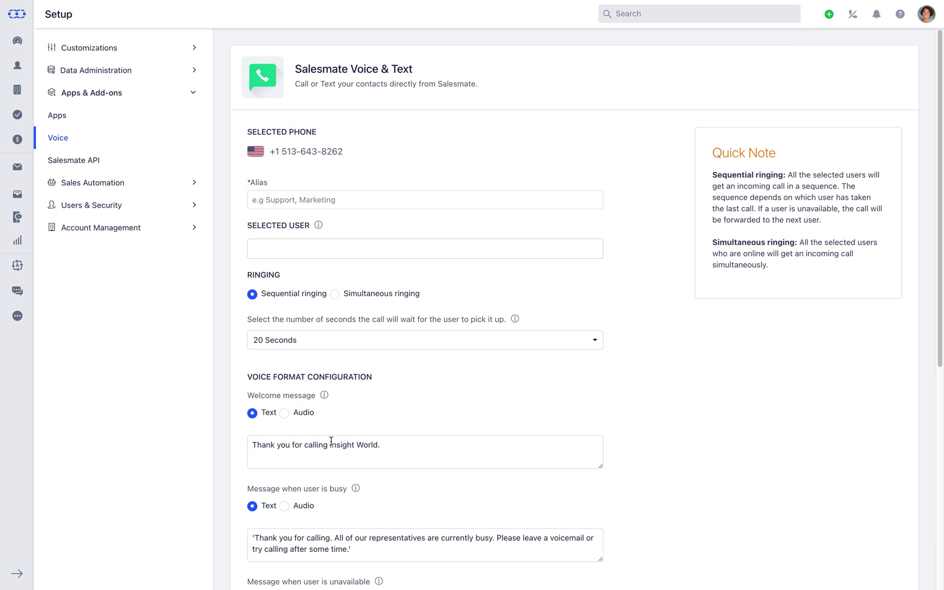
Give the number the alias 'Sales, Marketing' and assign two team members to it
click(273, 200)
text(Sales, Marketing)
key(Tab)
text(Ade)
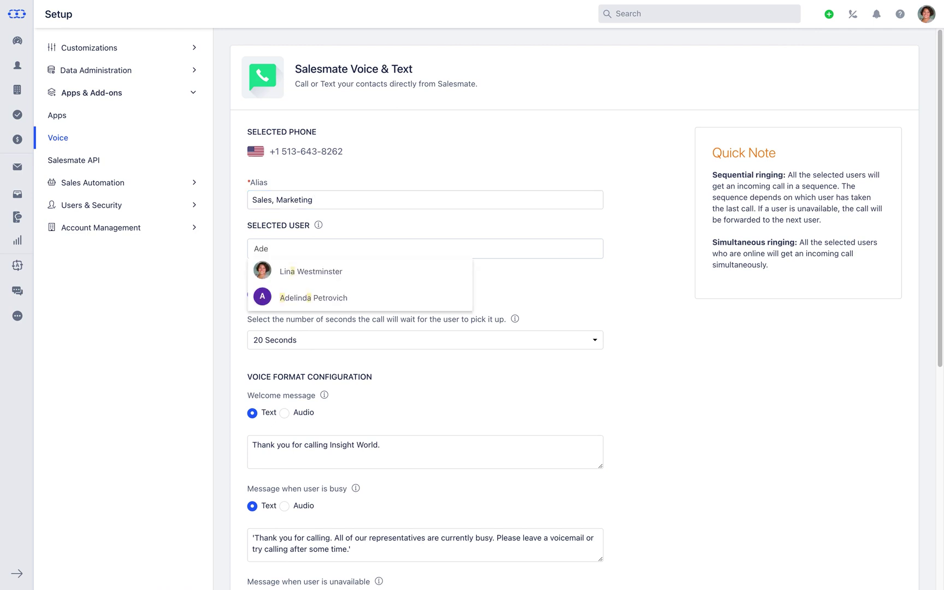
click(299, 277)
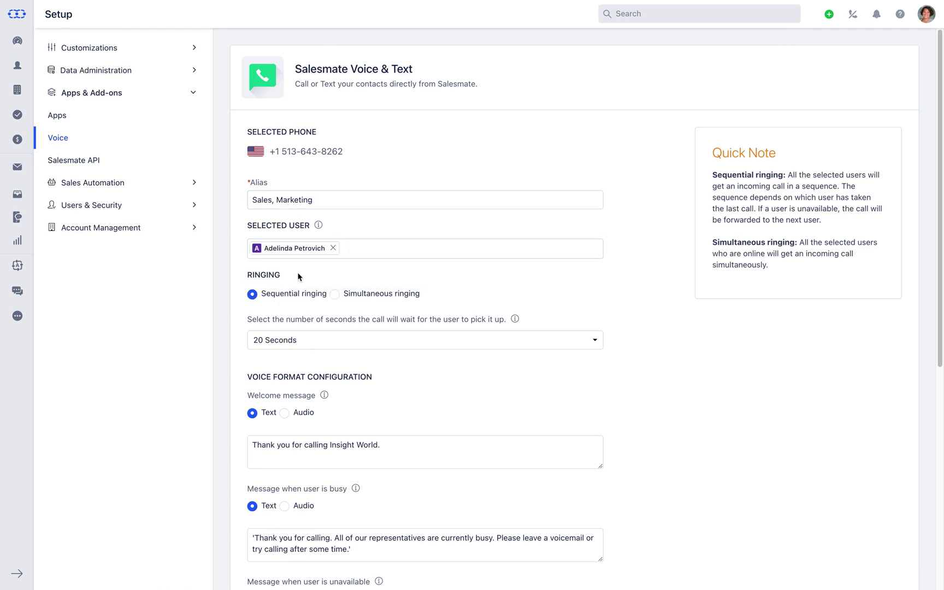
text(Lin)
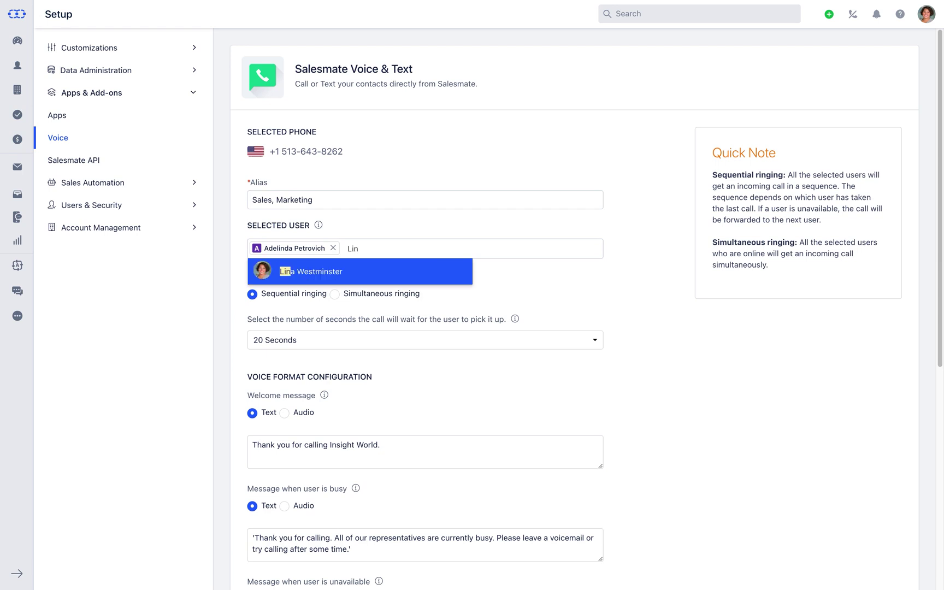
click(298, 278)
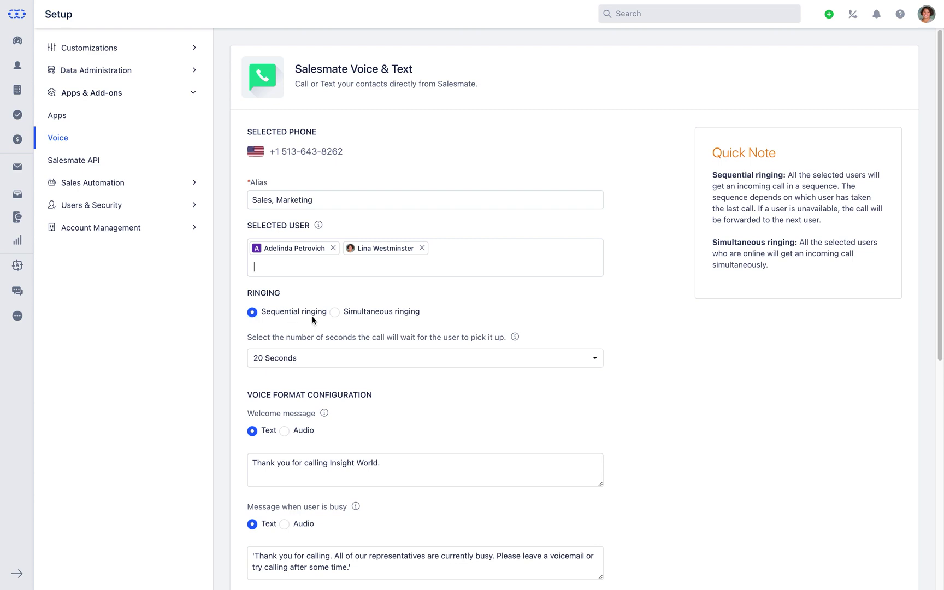
click(334, 313)
click(252, 314)
click(597, 360)
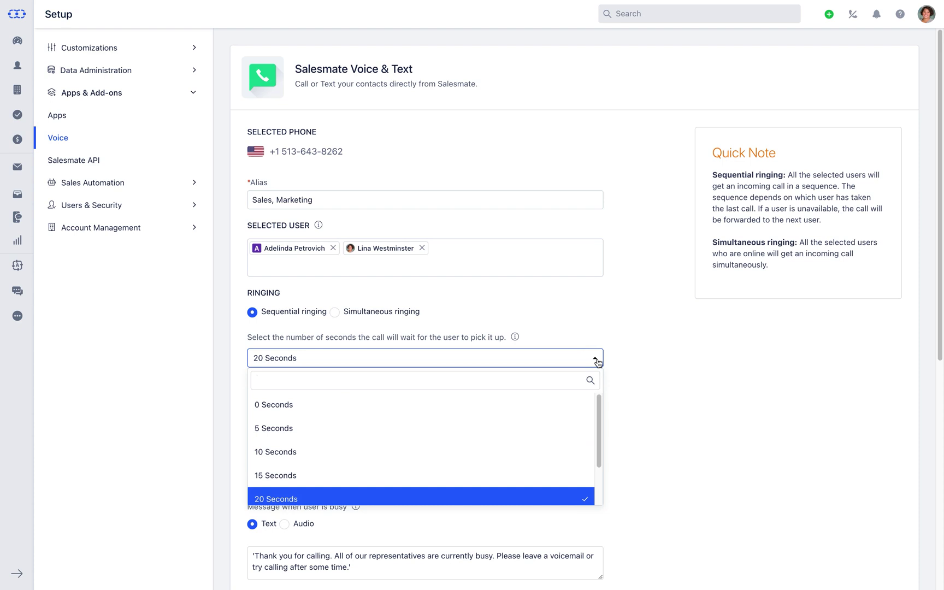
click(597, 361)
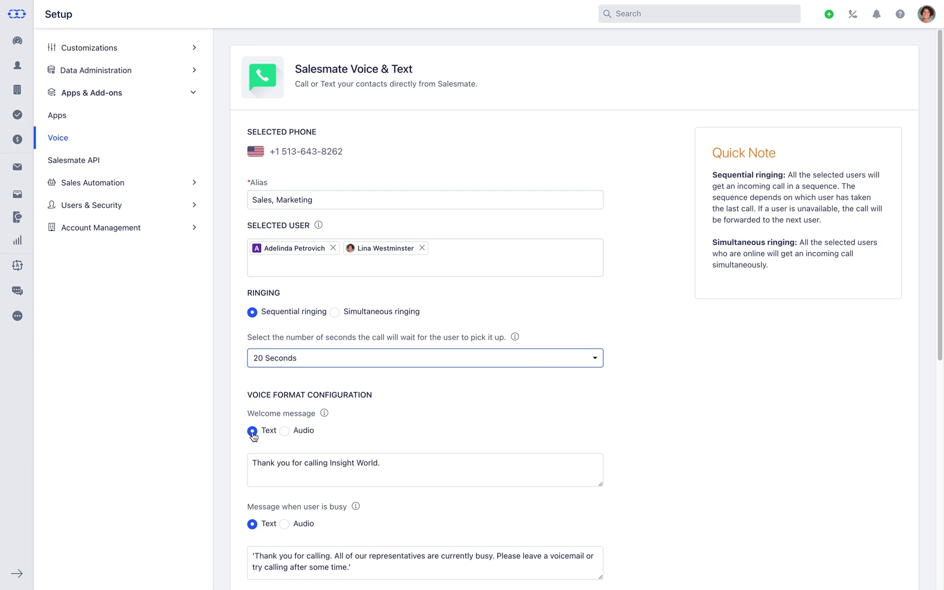
click(284, 431)
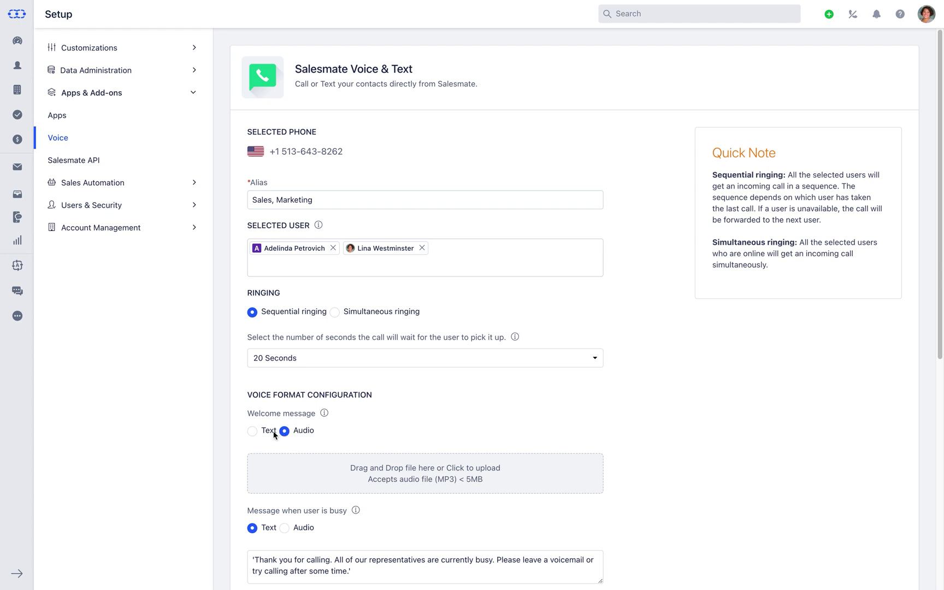
click(252, 432)
drag(939, 315, 931, 488)
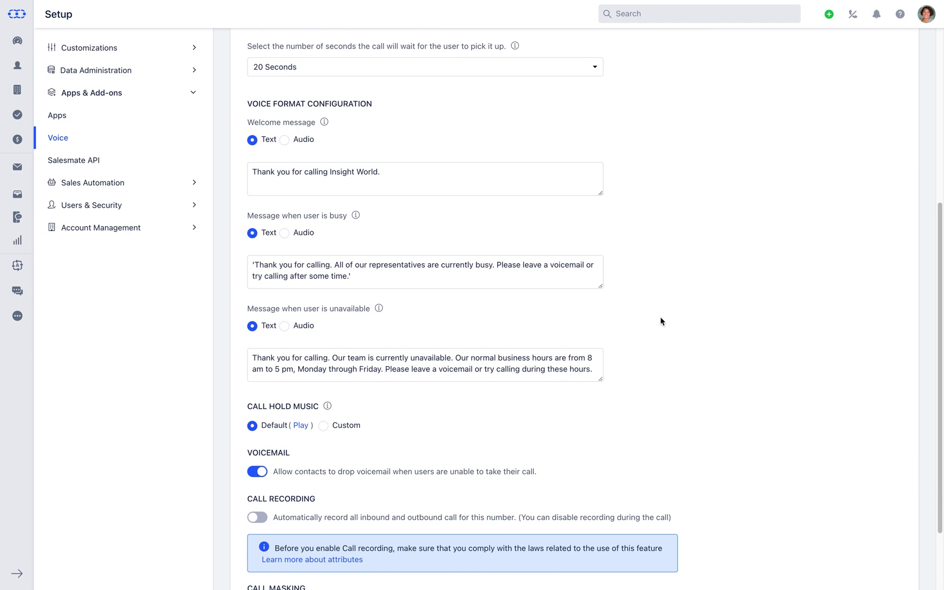
click(284, 233)
click(252, 233)
click(284, 326)
click(253, 326)
click(323, 426)
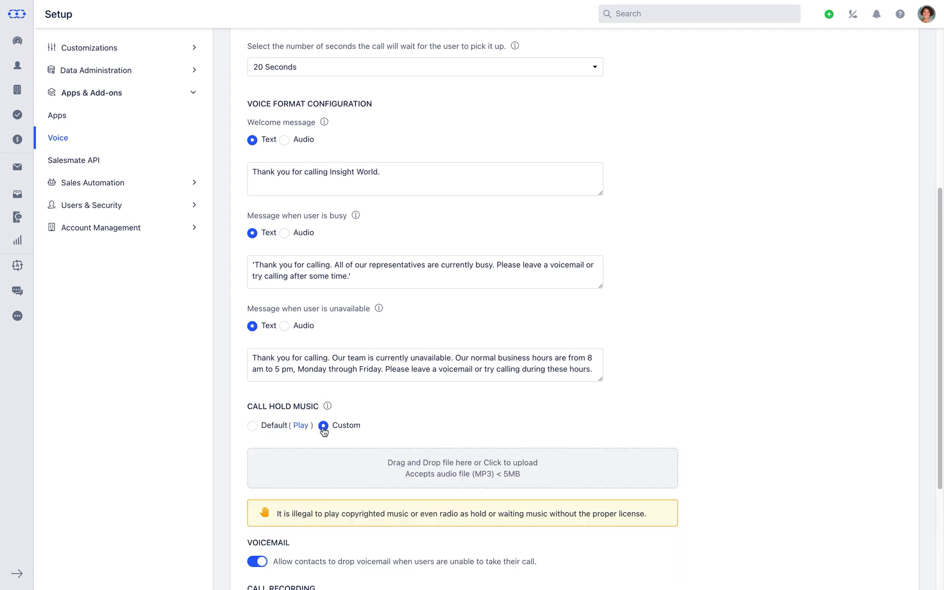
click(252, 426)
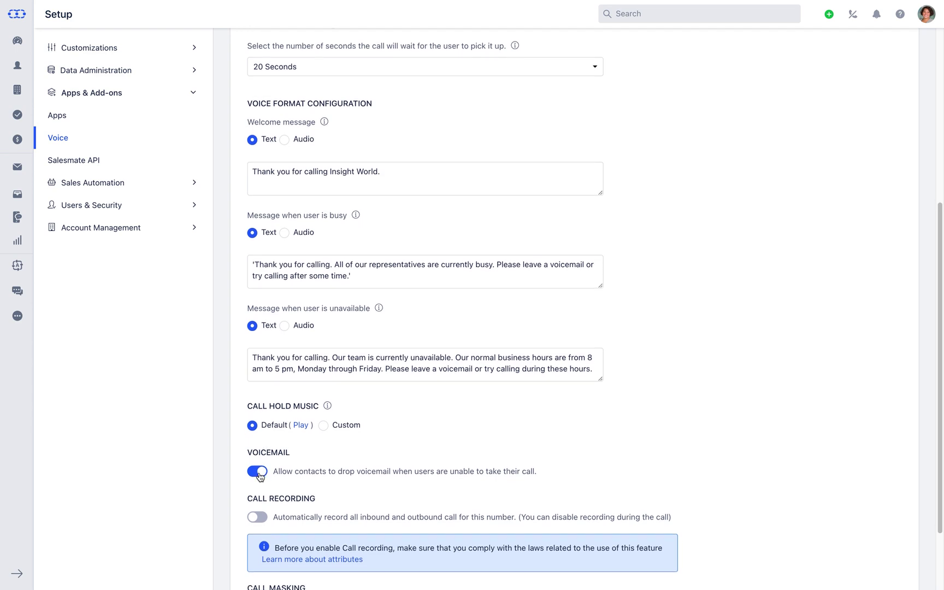
Switch on the Call Recording toggle and save the number's voice settings
scroll(260, 476, down, 2)
scroll(261, 448, down, 1)
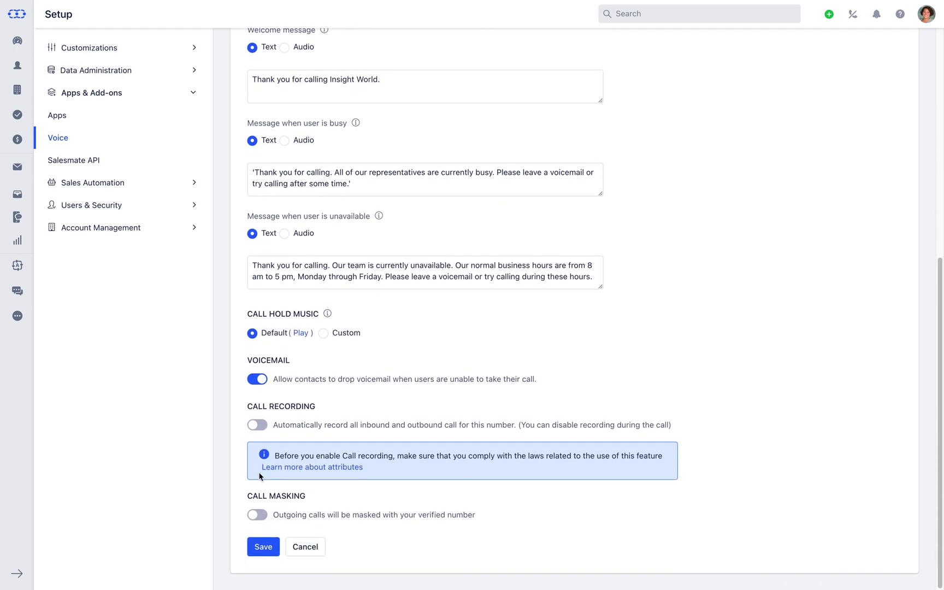
click(265, 426)
click(264, 554)
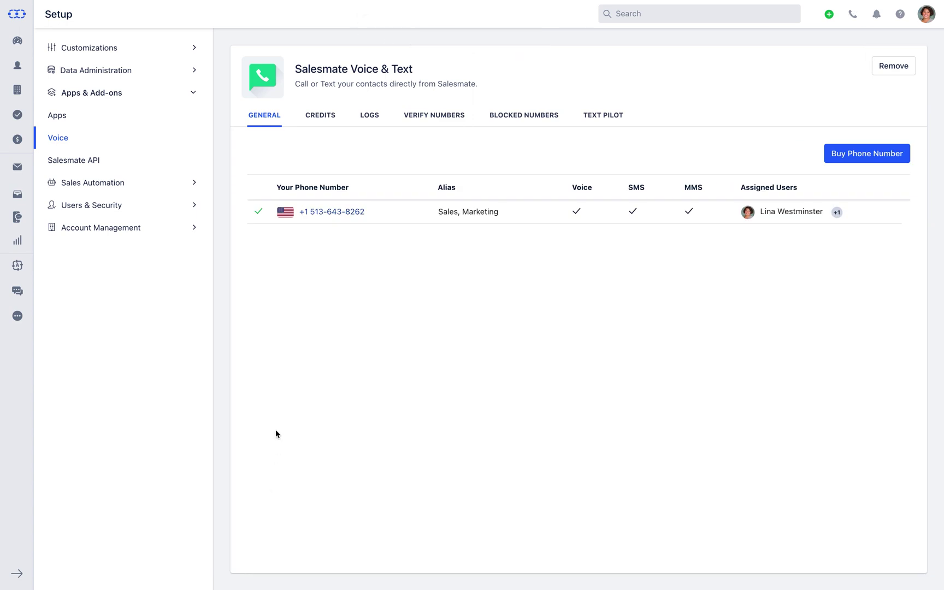
Review the Credits tab, leaving auto recharge at $100 when credits fall below $5
click(318, 123)
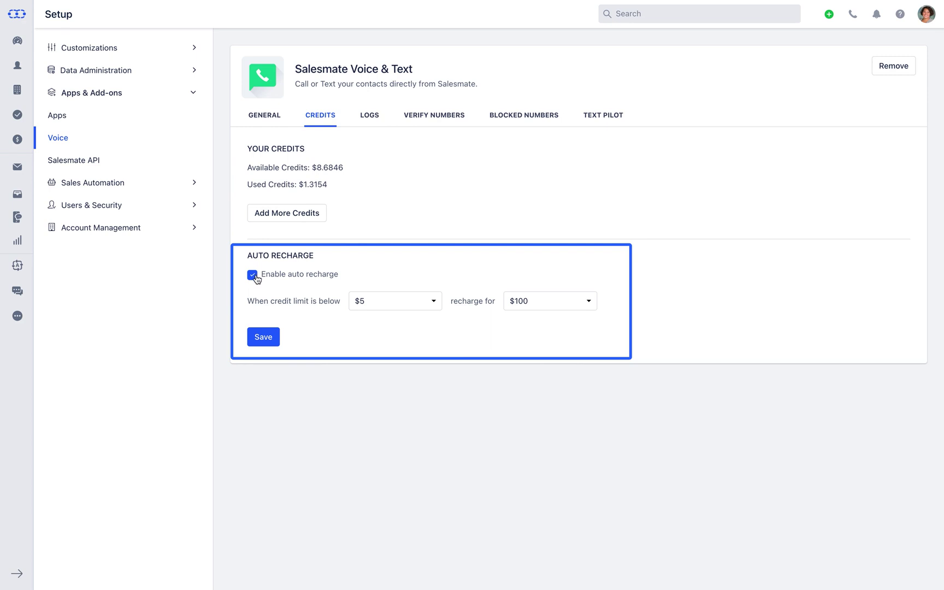
click(434, 302)
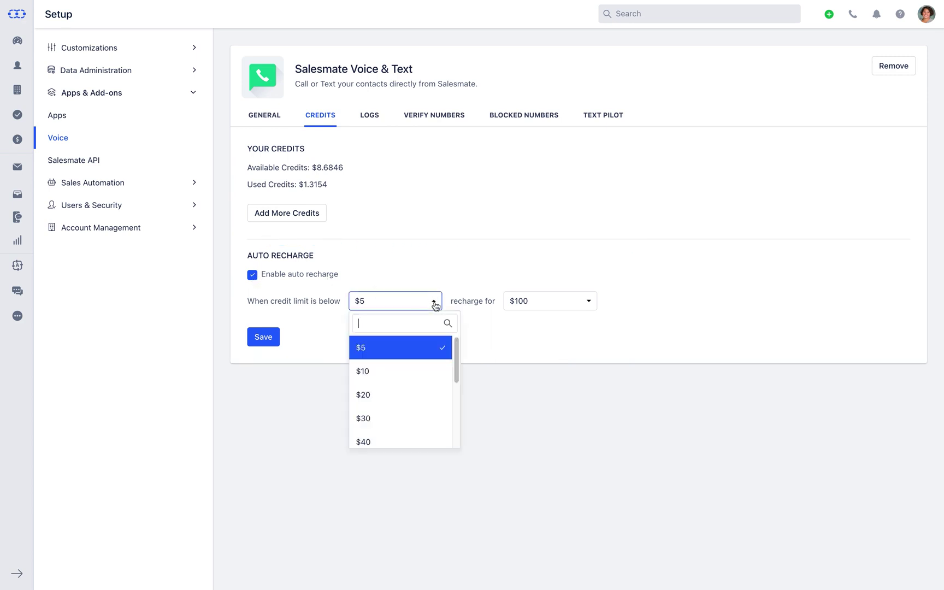
click(435, 303)
click(589, 304)
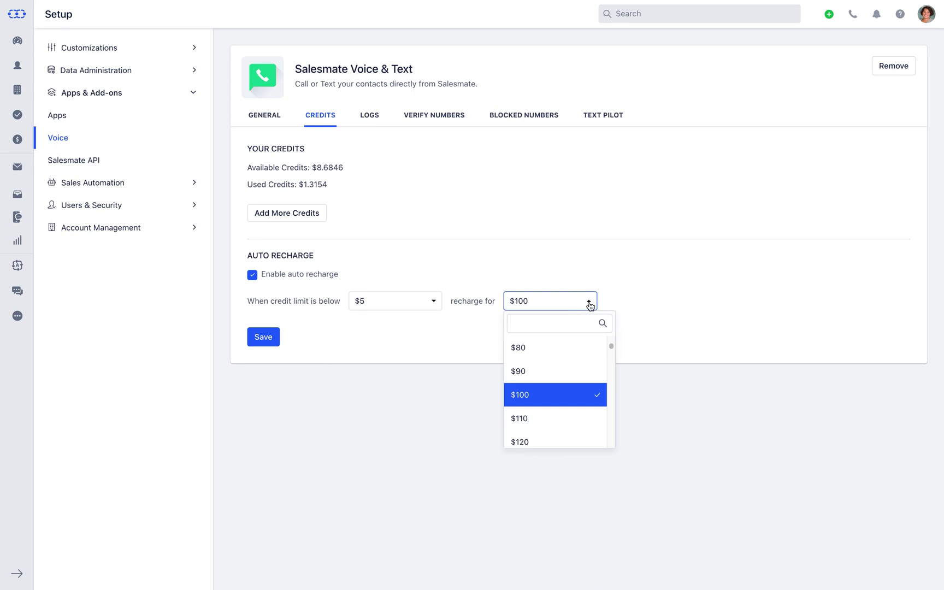
click(589, 304)
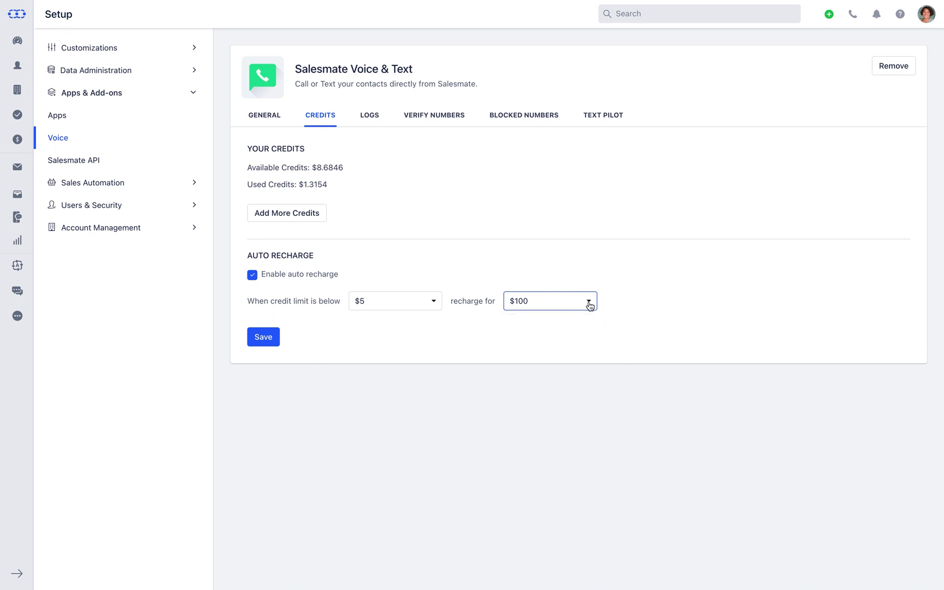
Check the call logs' phone number and date range filters, then go to Verify Numbers
click(370, 122)
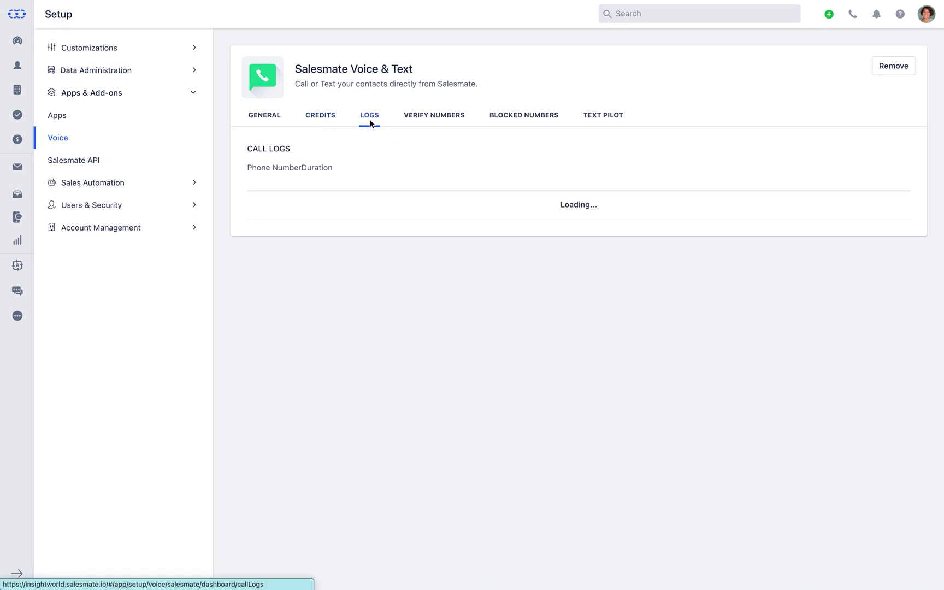
click(464, 173)
click(465, 174)
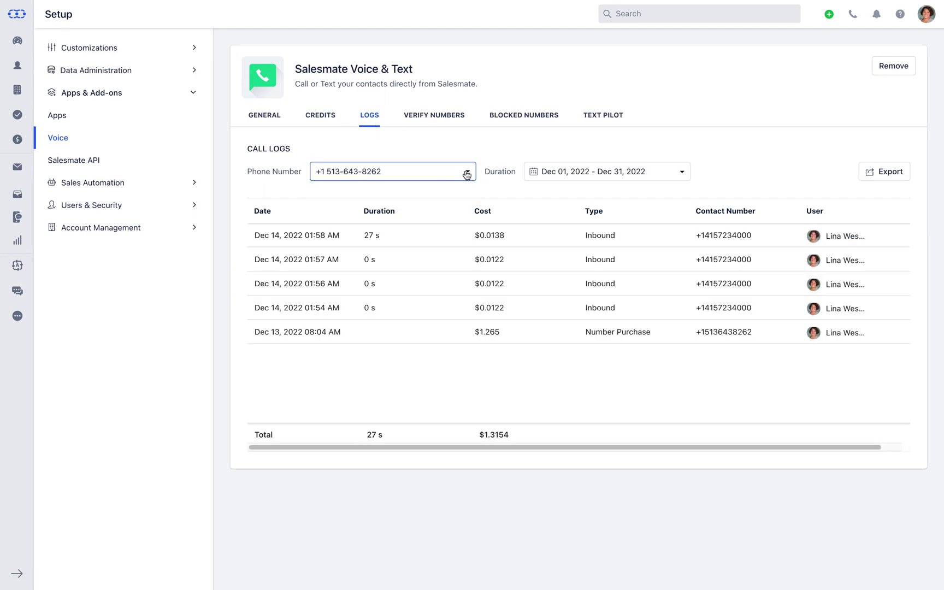
click(682, 173)
click(682, 173)
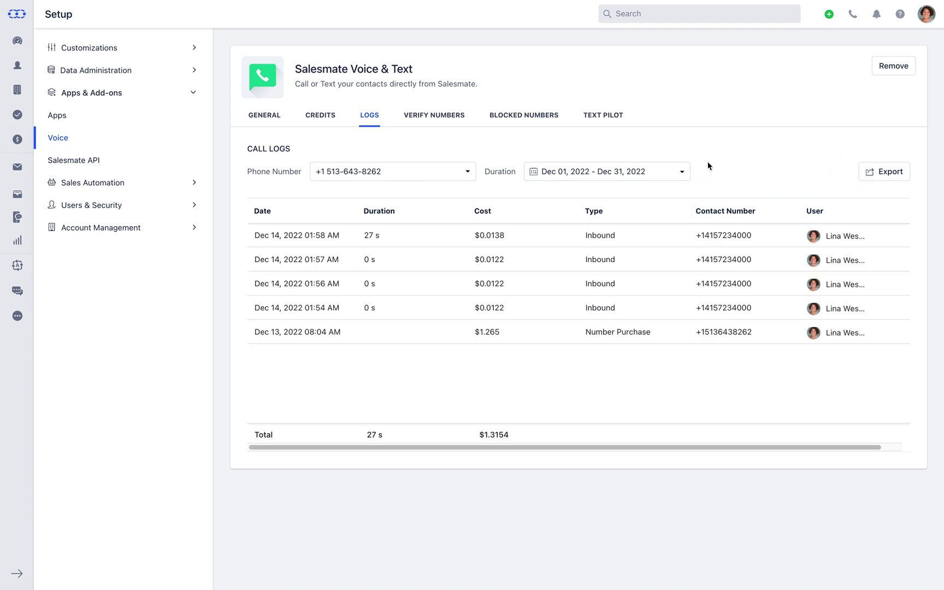
click(433, 125)
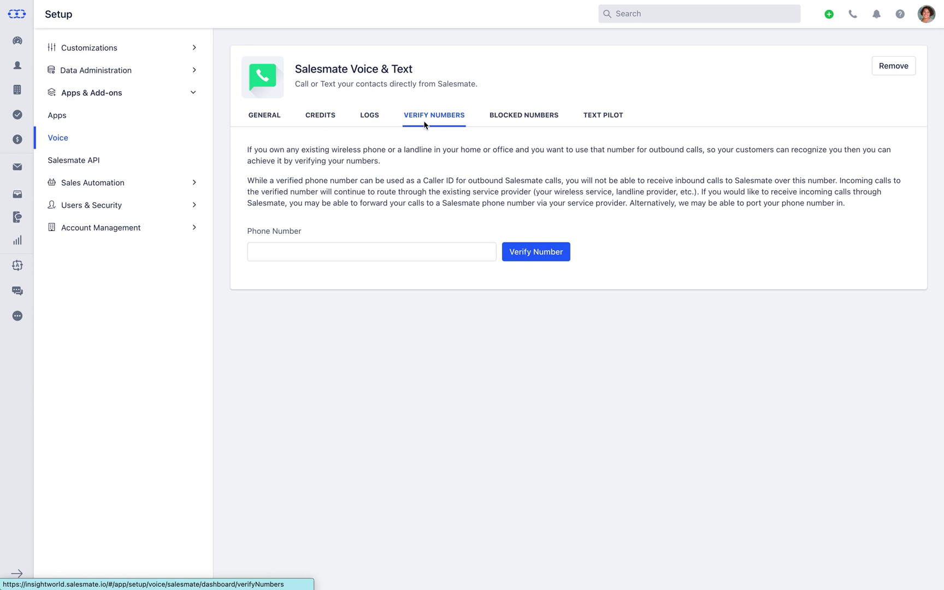
Enter and verify an existing phone number as caller ID, then view Blocked Numbers
click(401, 252)
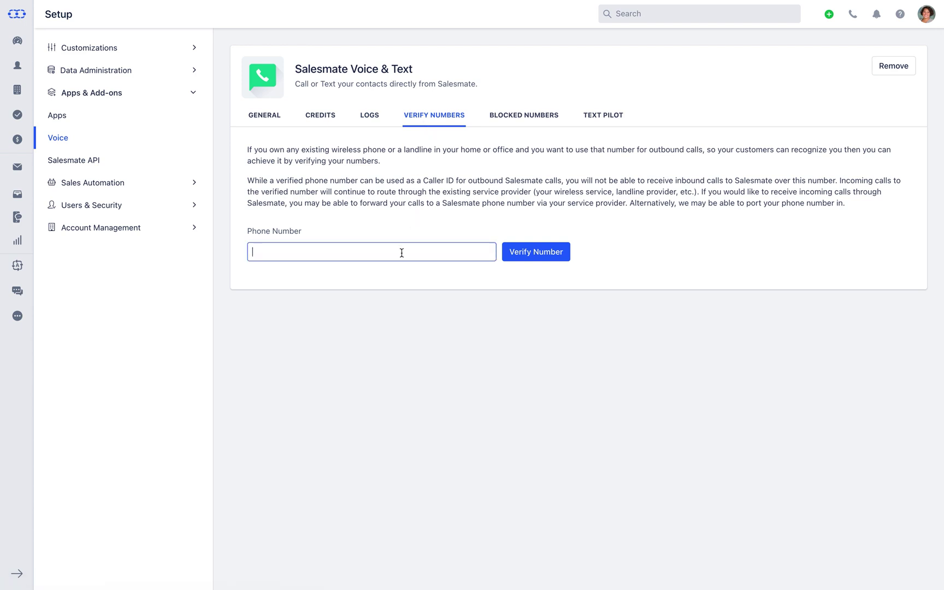
click(525, 260)
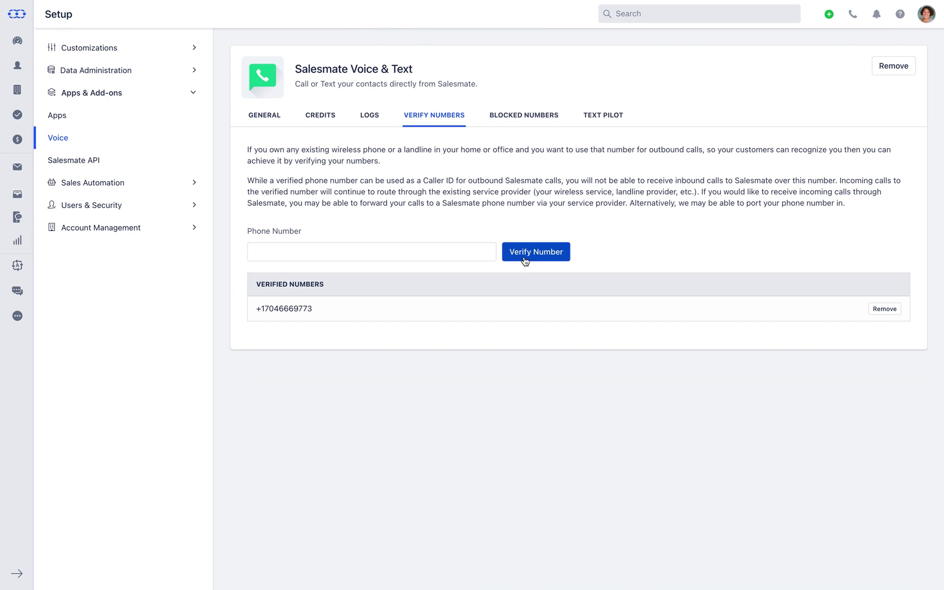
click(519, 116)
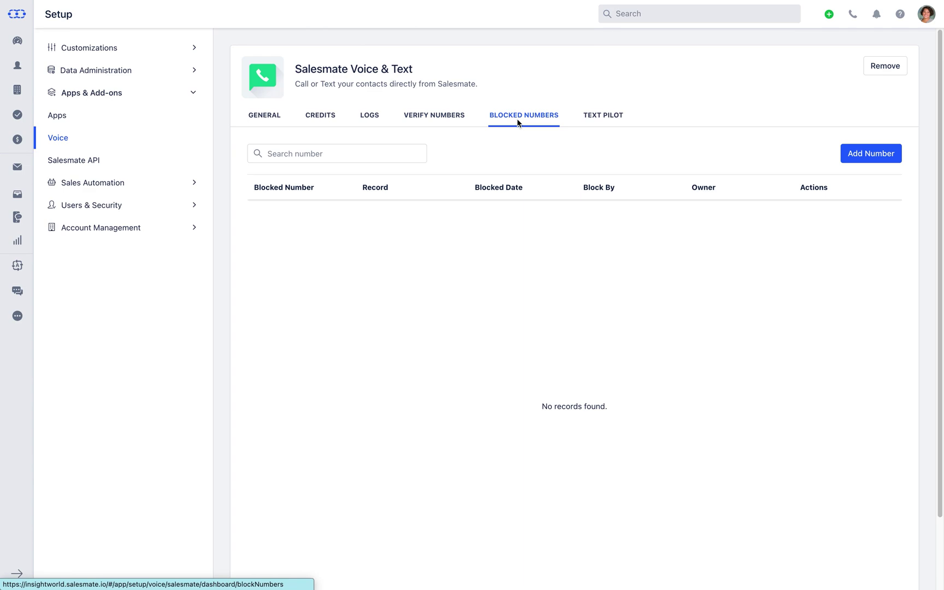
Save and confirm the entered phone number as blocked, then show the Text Pilot service list
click(880, 161)
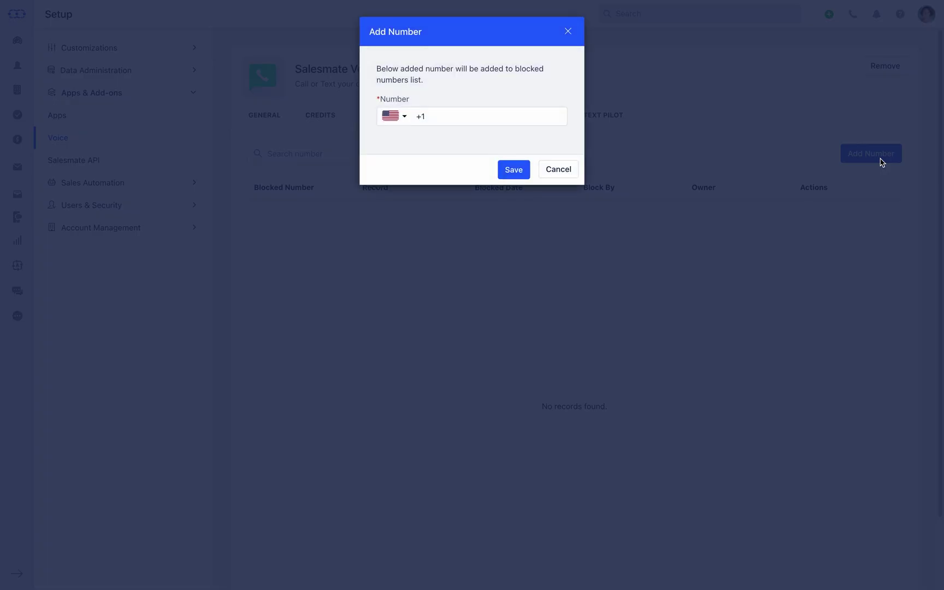
click(559, 112)
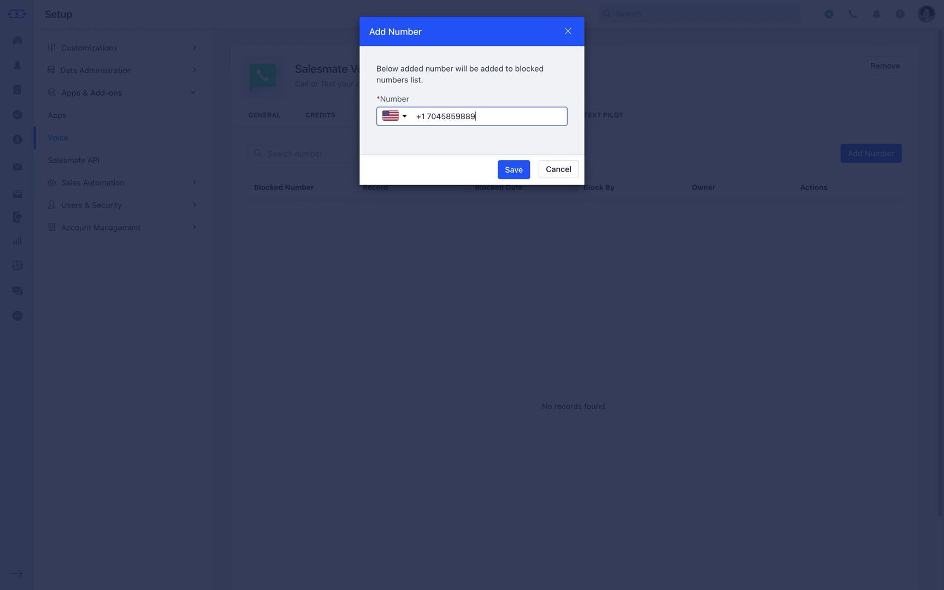
click(520, 175)
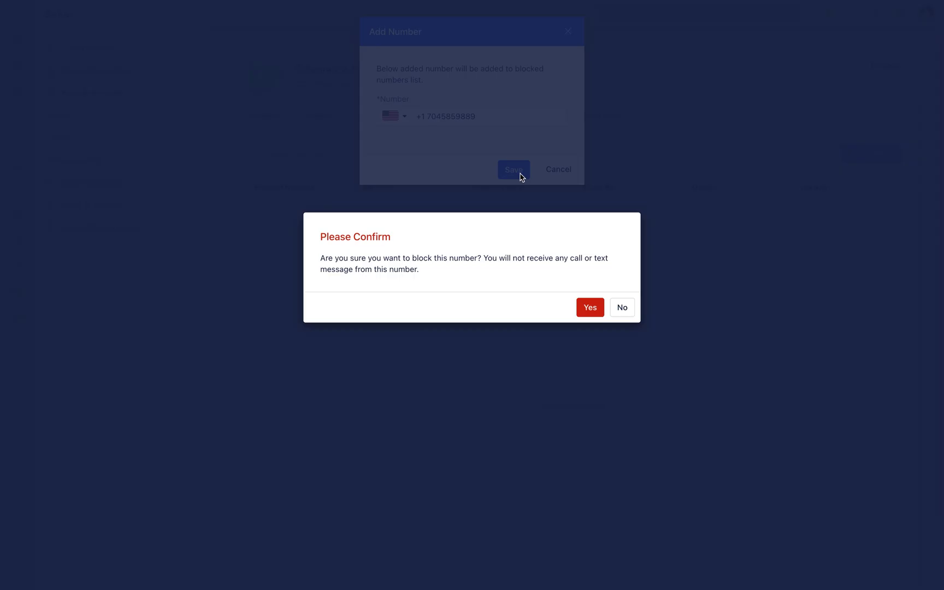
click(590, 308)
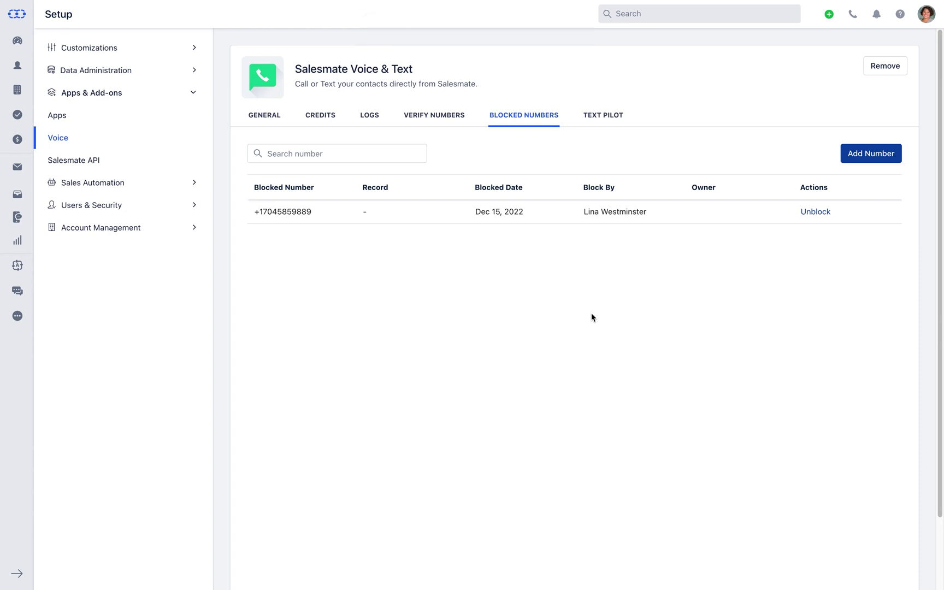
click(613, 126)
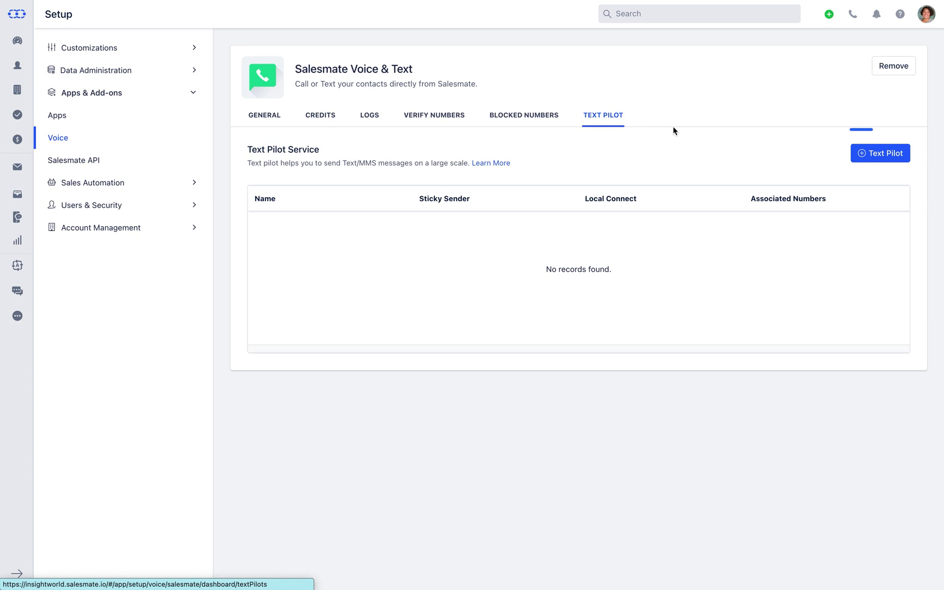
Create the 'New Marketing Campaign' Text Pilot with Sticky Sender and Local Connect on
click(873, 159)
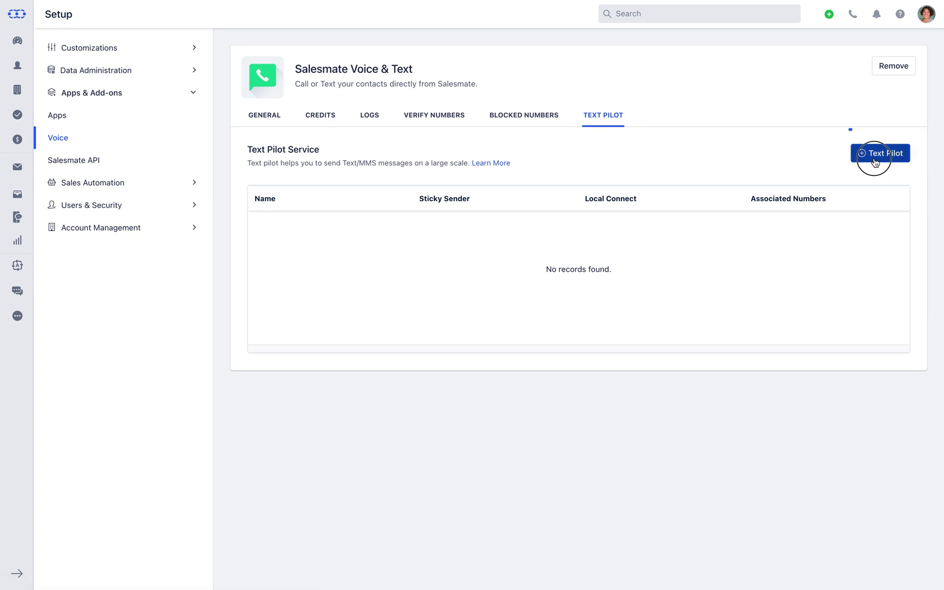
click(851, 181)
text(New Marketing Campaign)
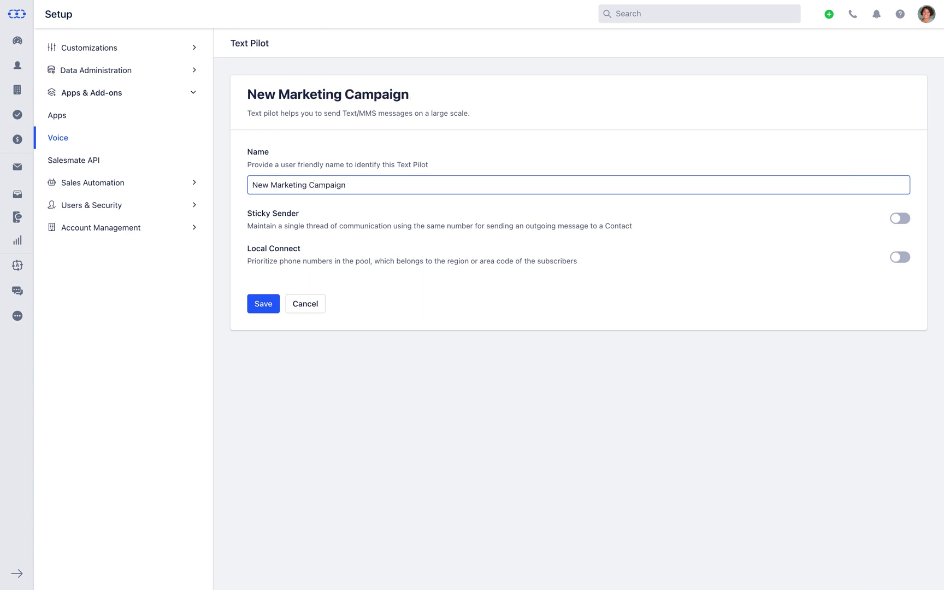
click(903, 219)
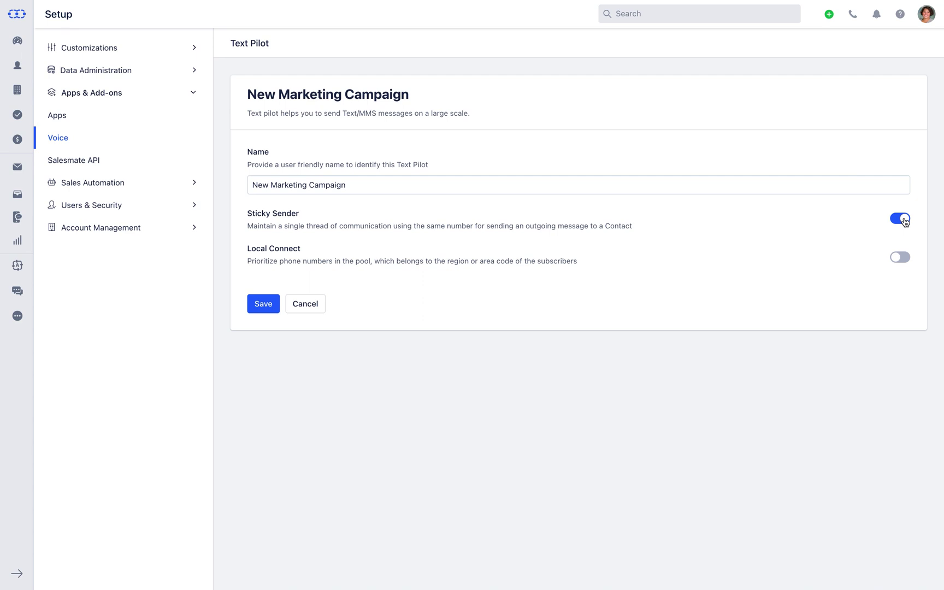
click(907, 258)
click(264, 309)
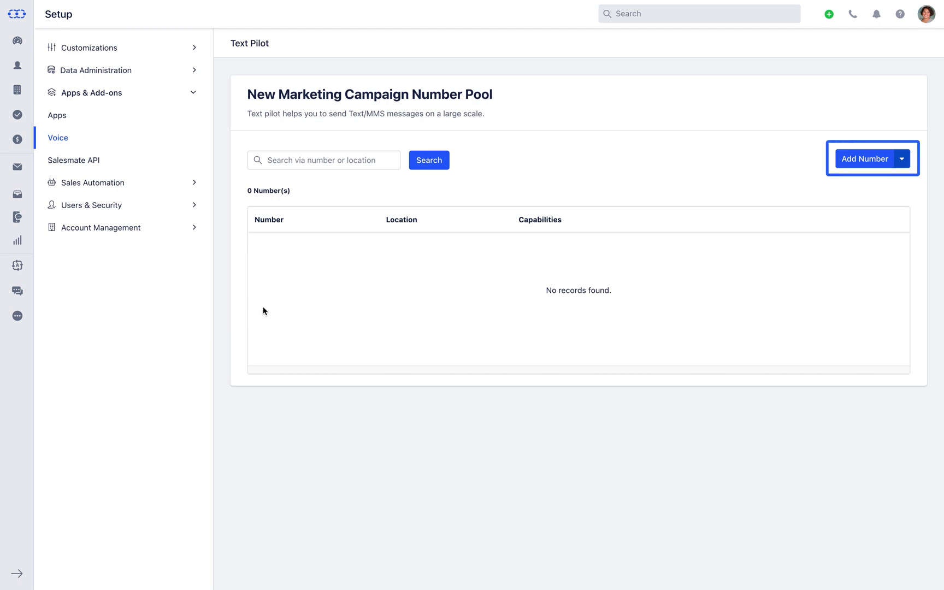
Add the existing business number to the campaign's pool, then go back to Voice settings
click(878, 165)
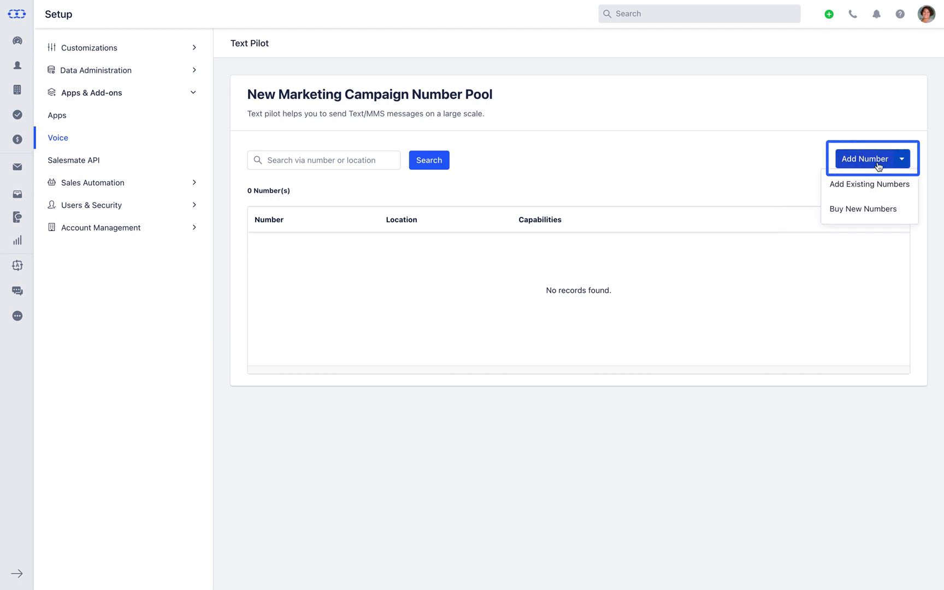
click(875, 196)
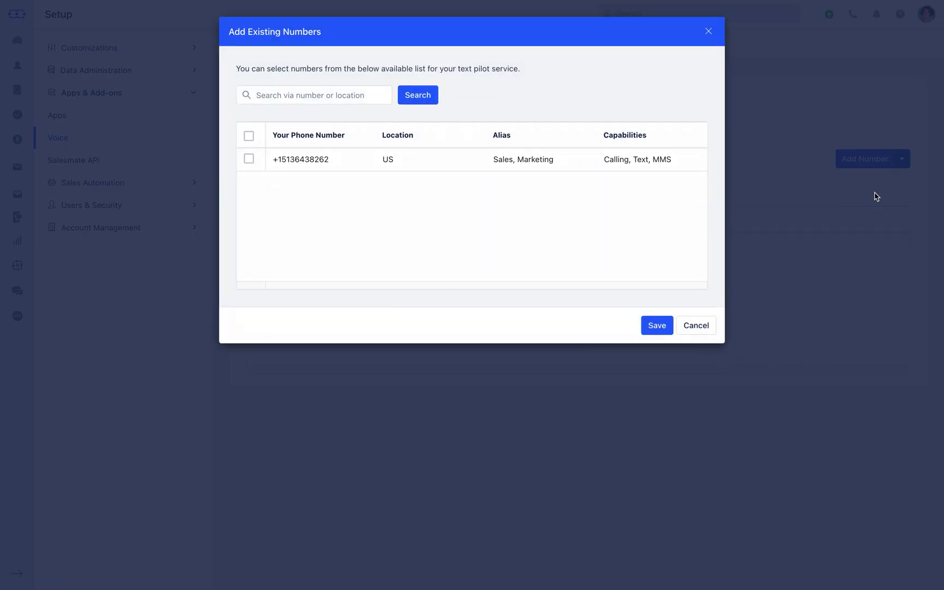
click(249, 158)
click(650, 327)
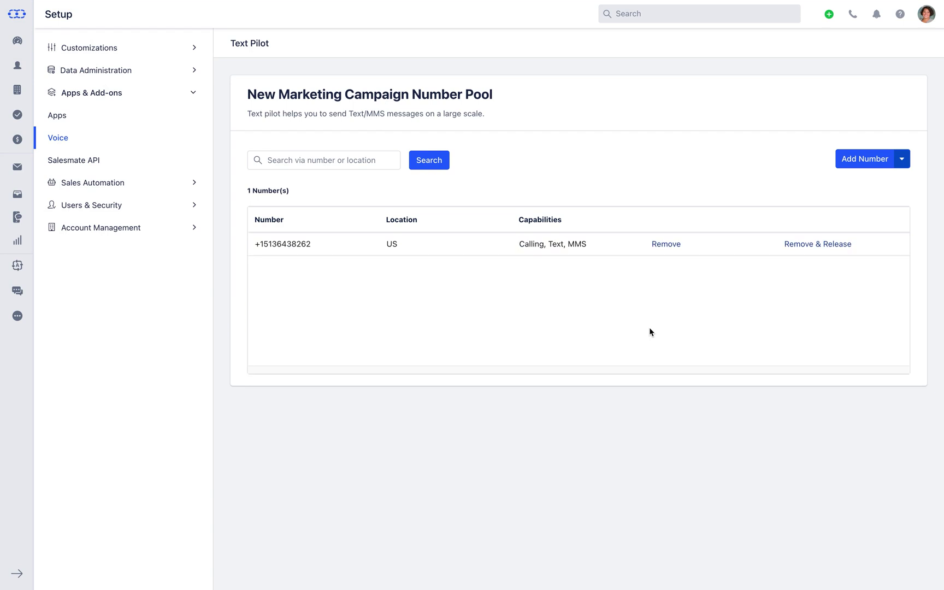
click(192, 135)
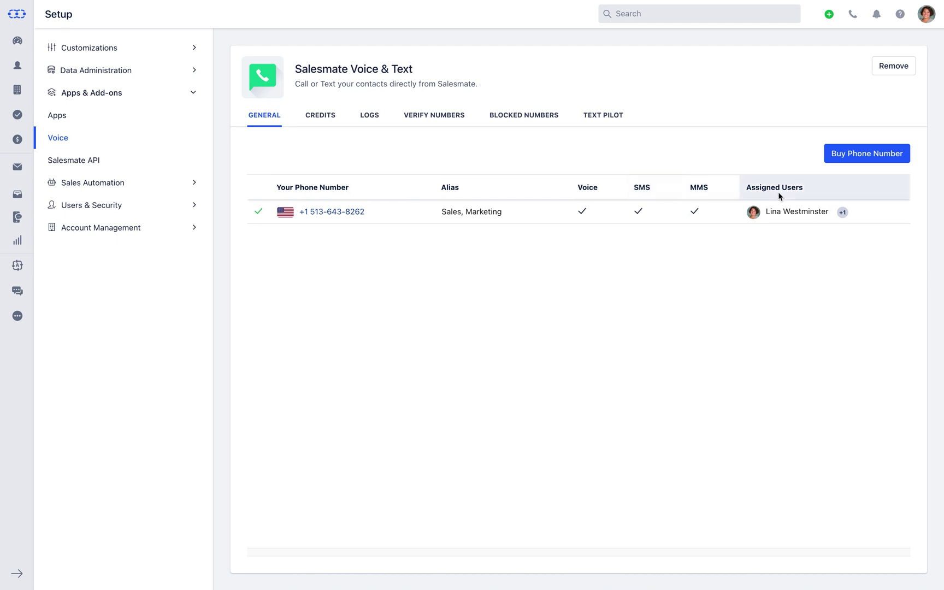
mouse_move(414, 213)
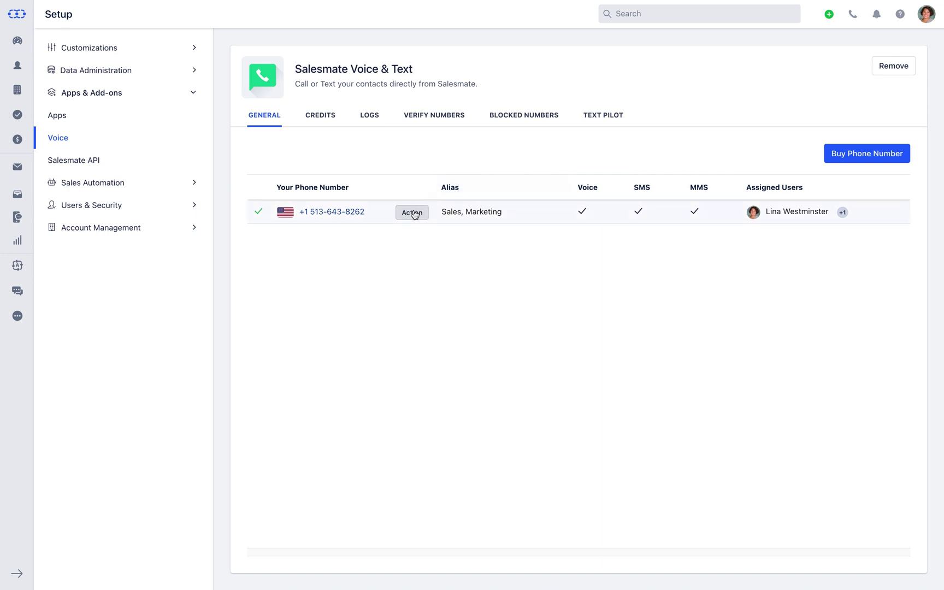
click(414, 218)
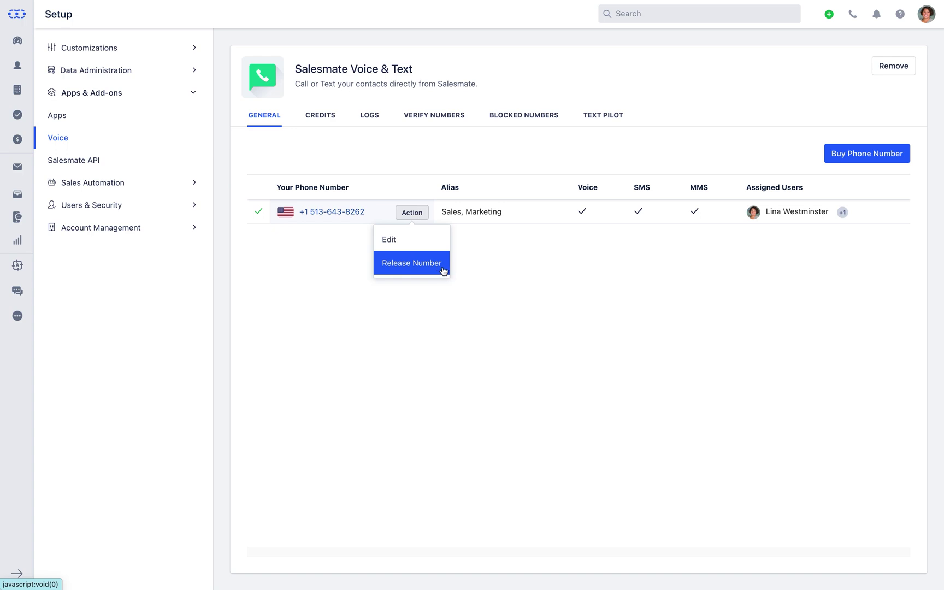
click(460, 266)
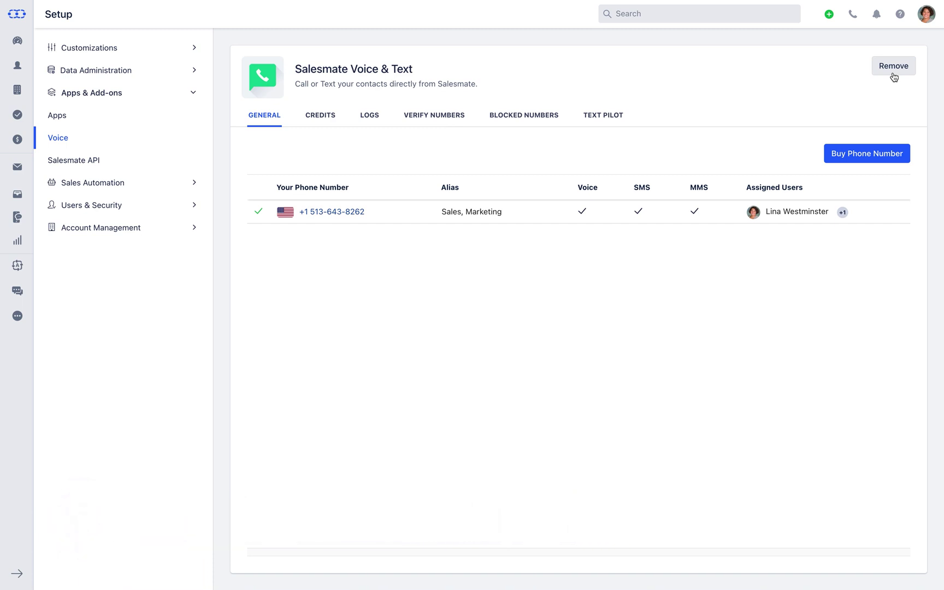
click(852, 16)
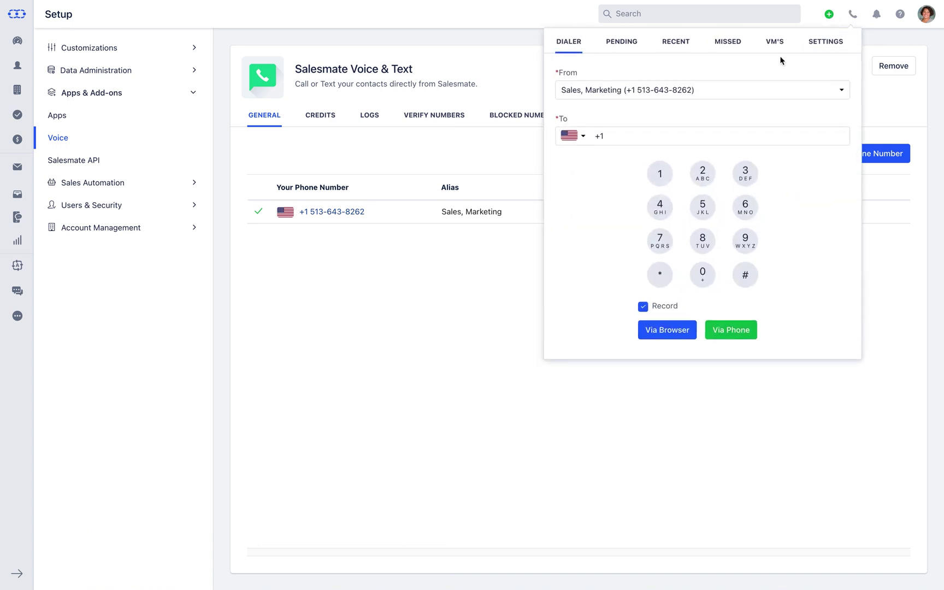
In the dialer settings, keep Built-in Microphone and Internal Speakers selected, then return to the keypad
click(585, 140)
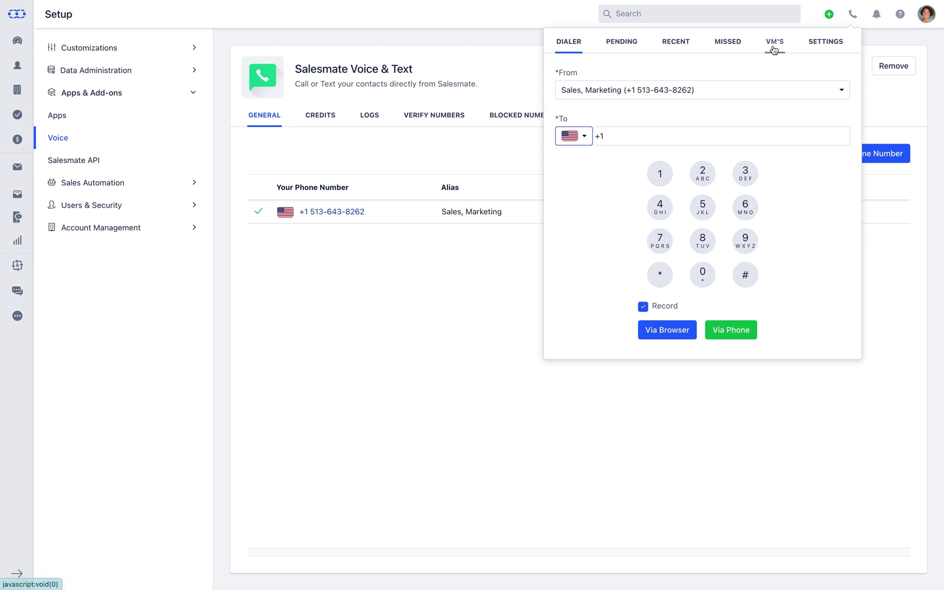
click(827, 49)
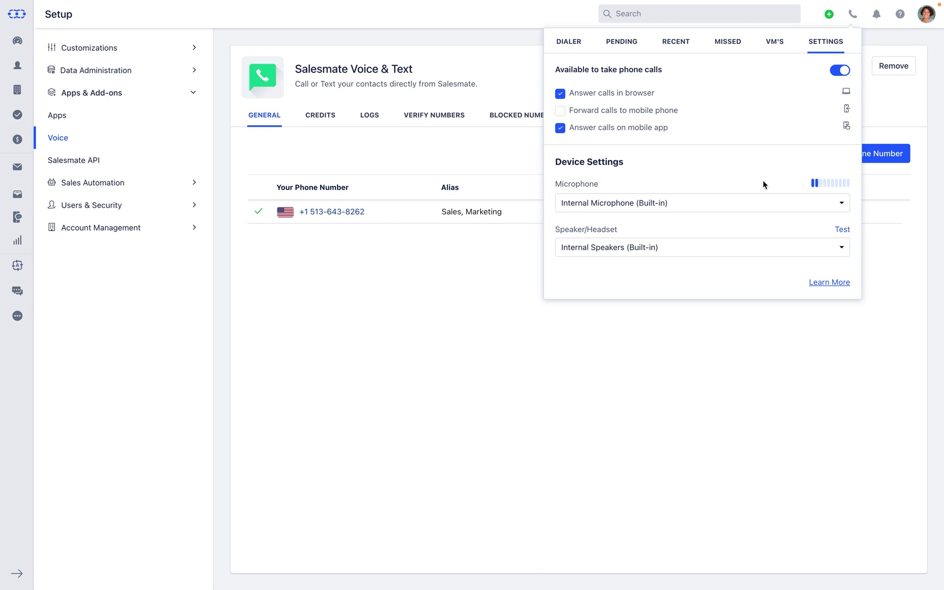
click(845, 212)
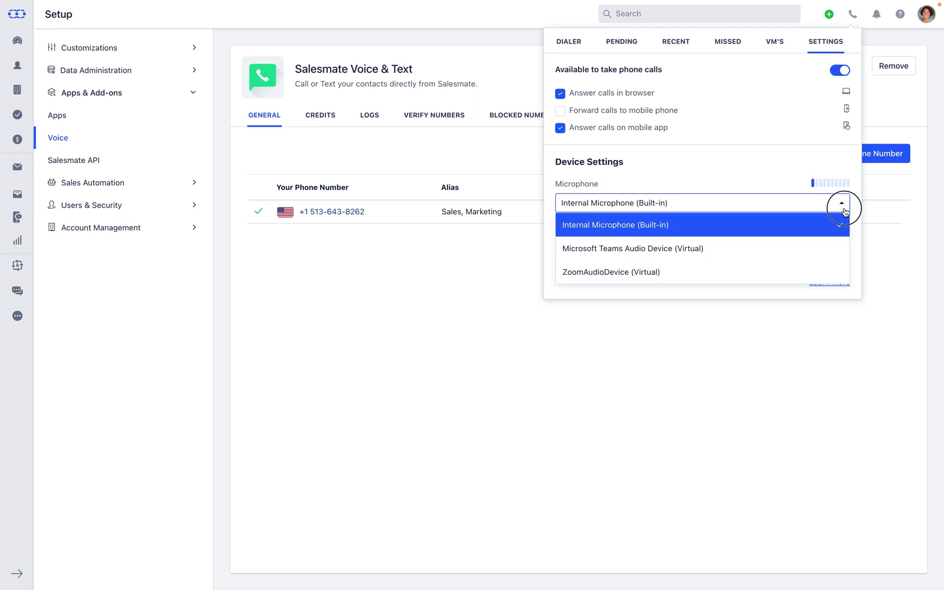
click(844, 213)
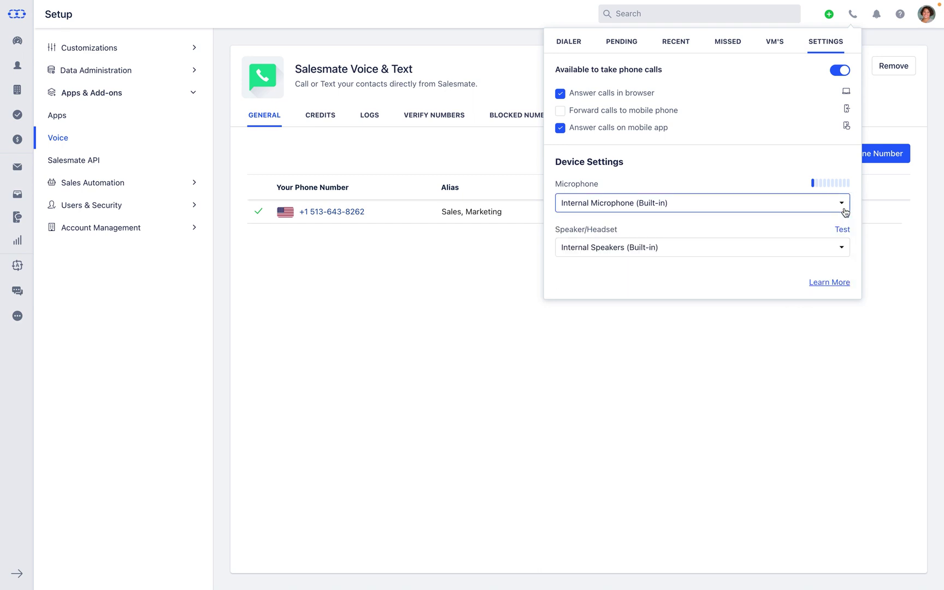
click(843, 254)
click(841, 251)
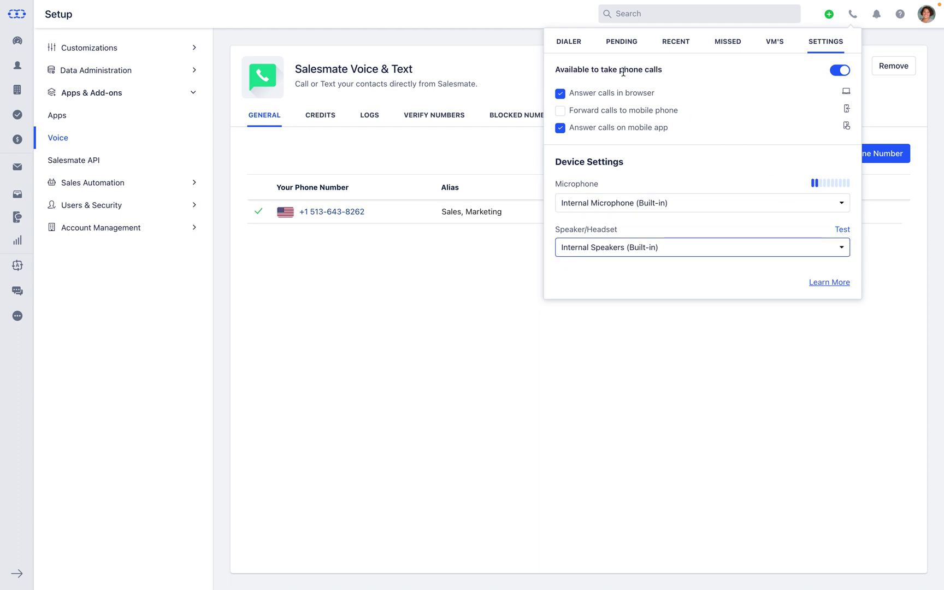
click(570, 47)
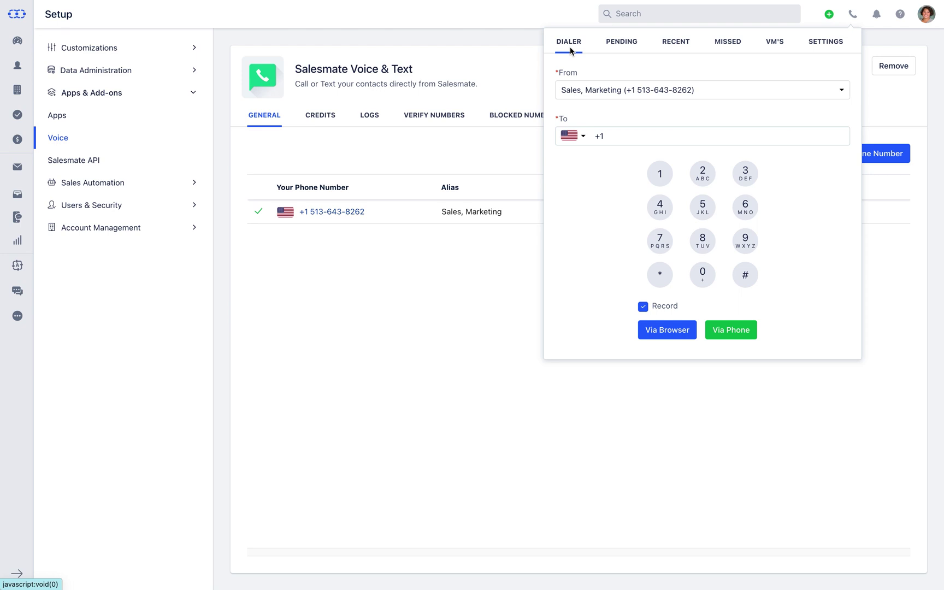
Call the CEO contact's saved number via the browser
click(628, 136)
click(635, 165)
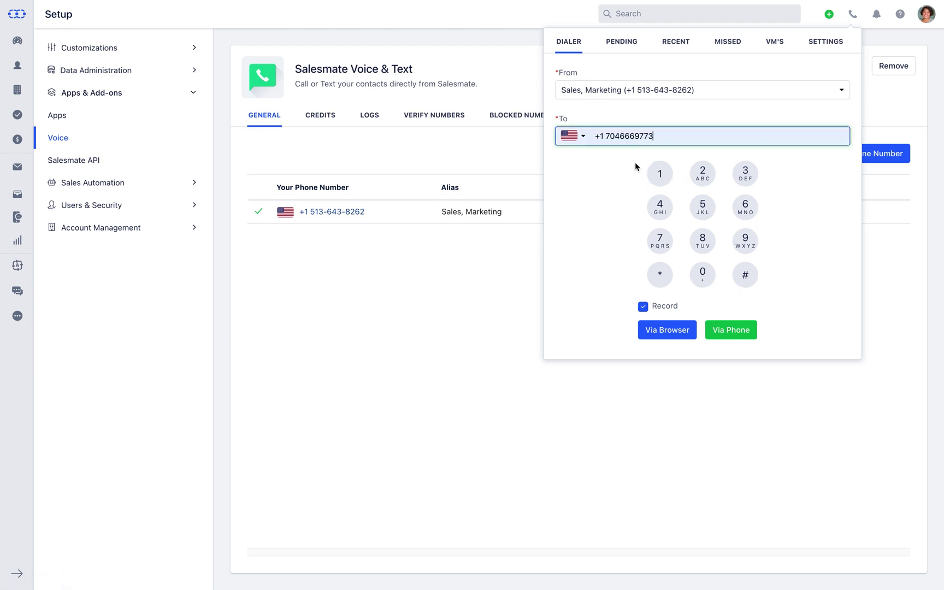
click(662, 337)
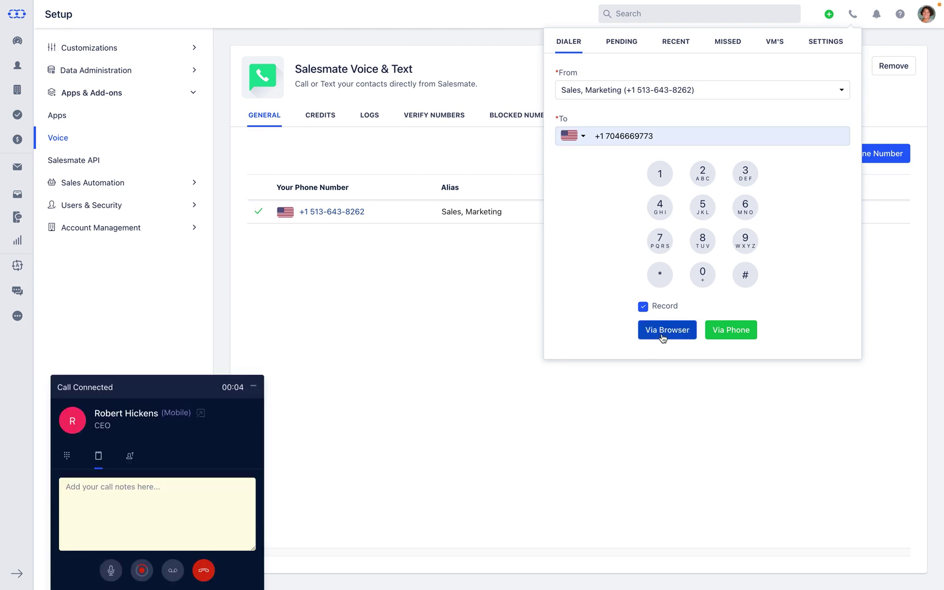
View the in-call keypad, notes and transfer options, then end the call
click(66, 457)
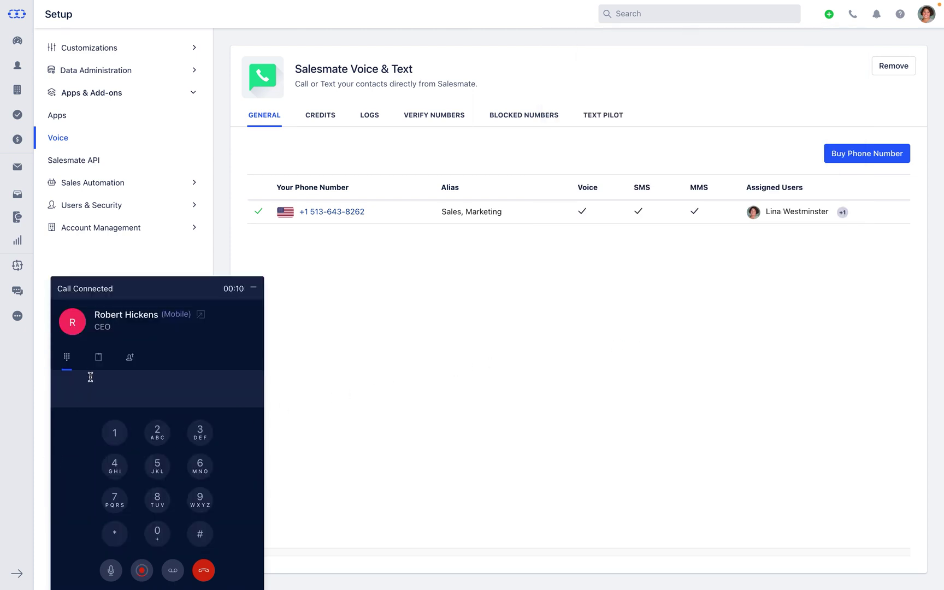
click(97, 362)
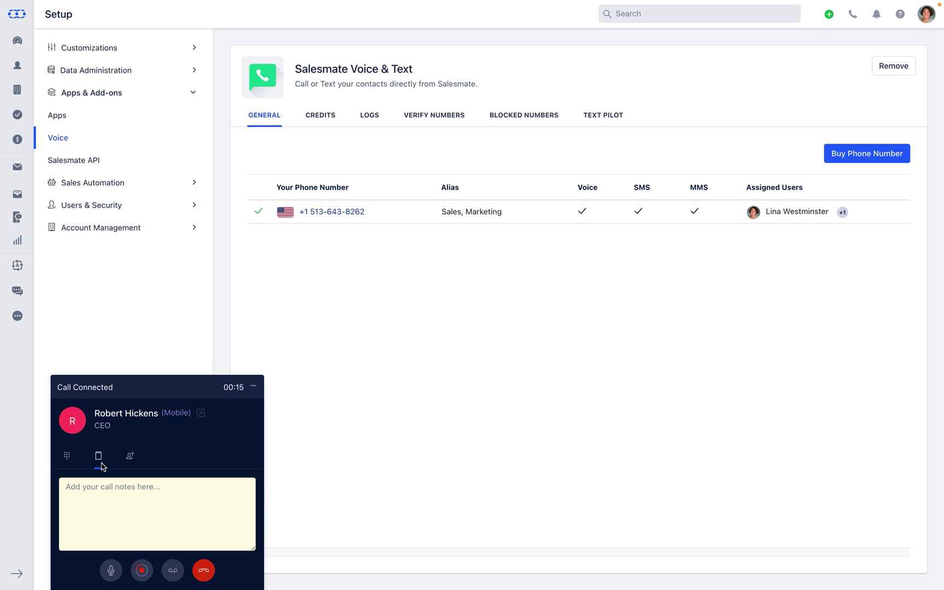
click(131, 462)
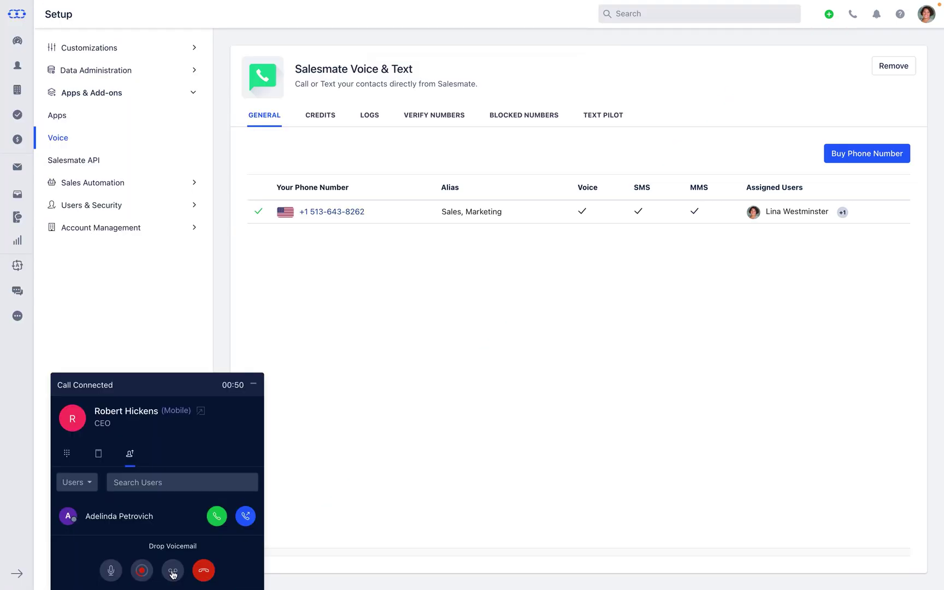
click(203, 571)
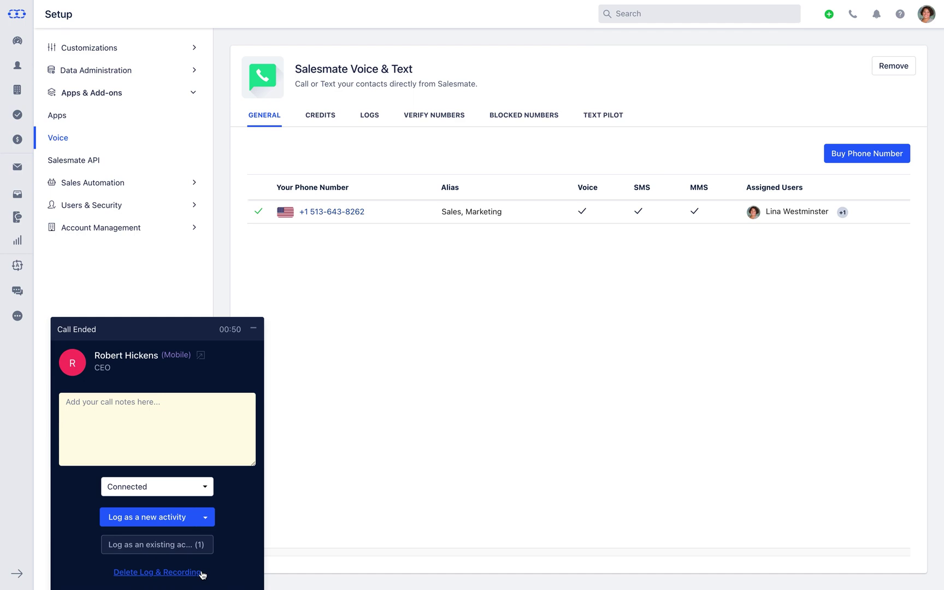
Keep the Connected outcome, then delete the call's log and recording and confirm
click(206, 491)
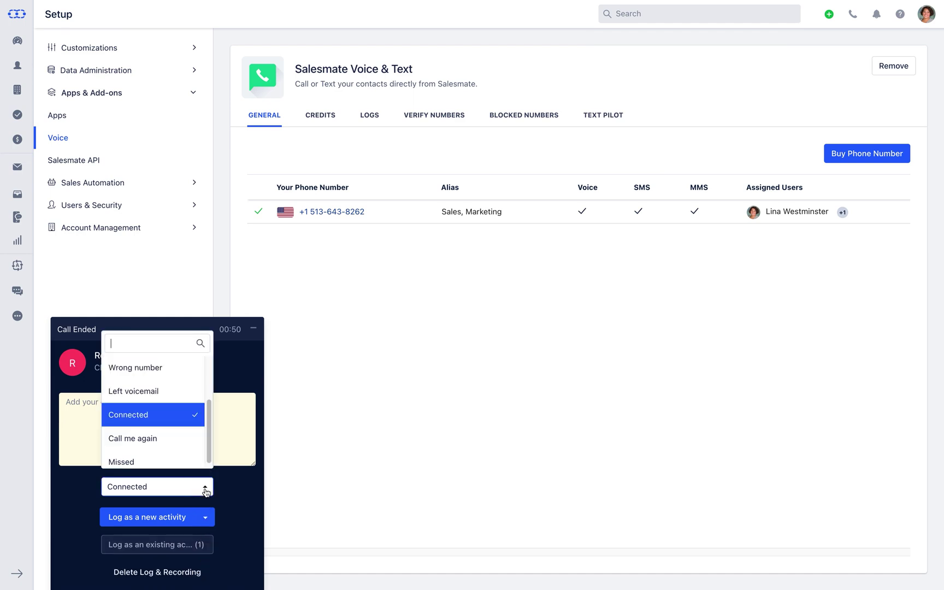
click(205, 491)
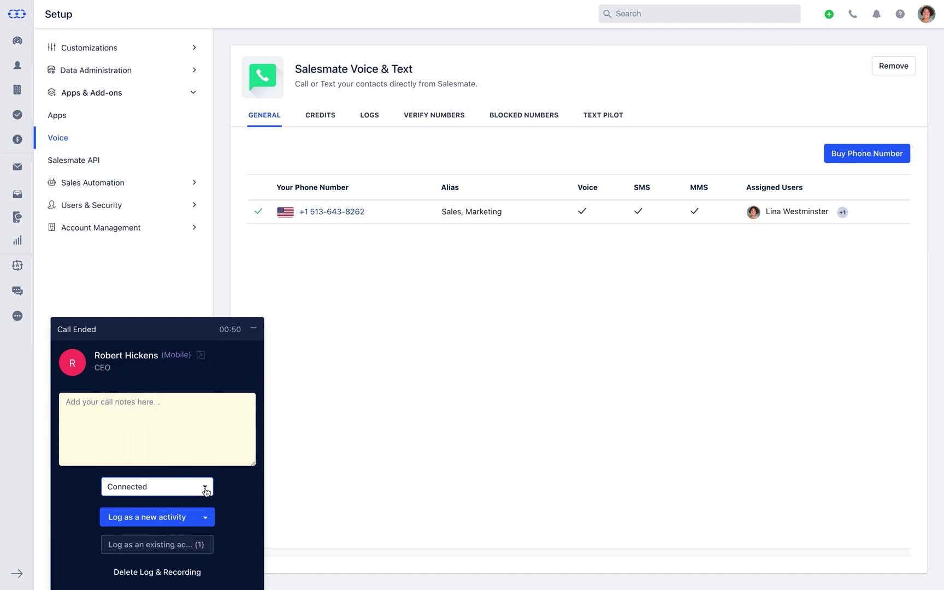
click(207, 519)
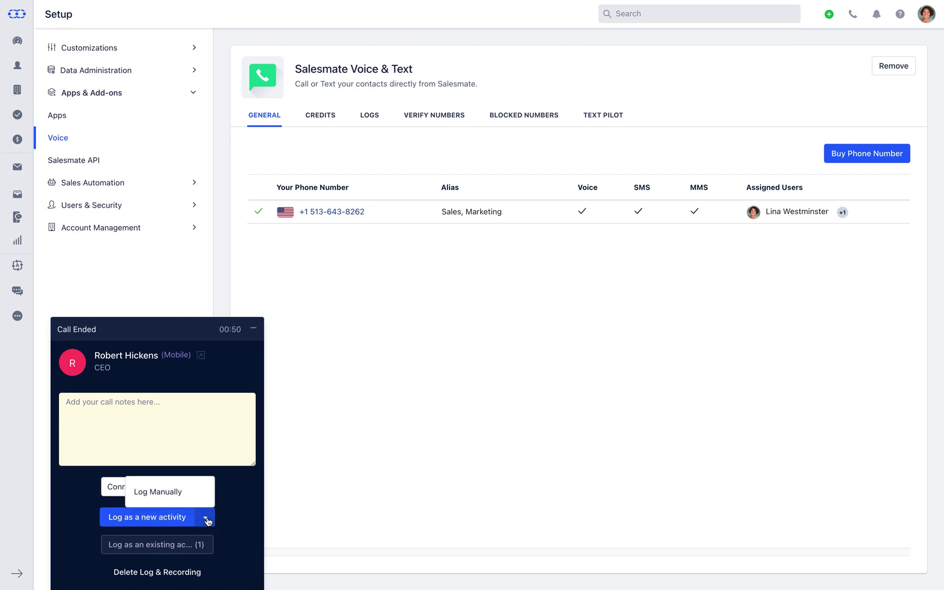
click(207, 520)
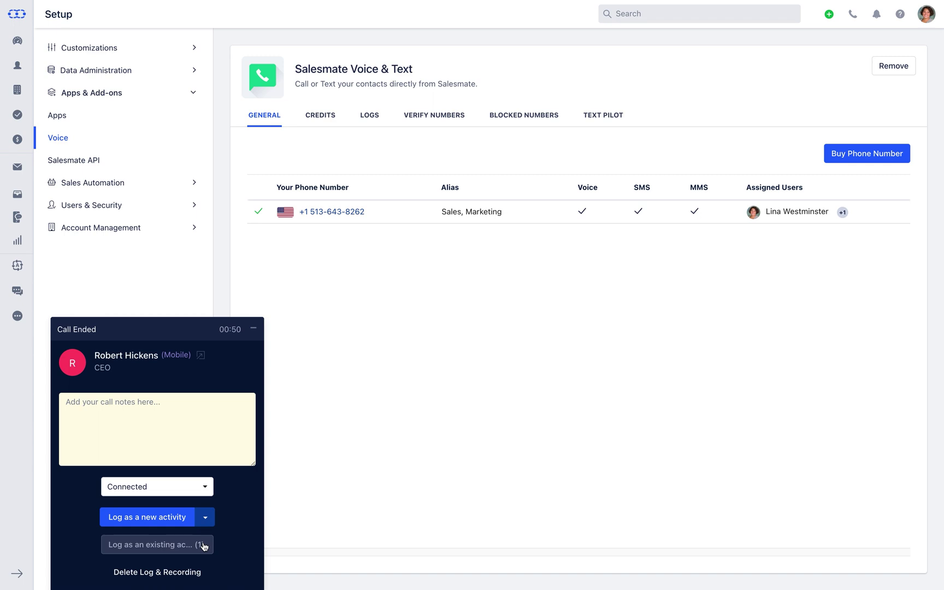
click(171, 581)
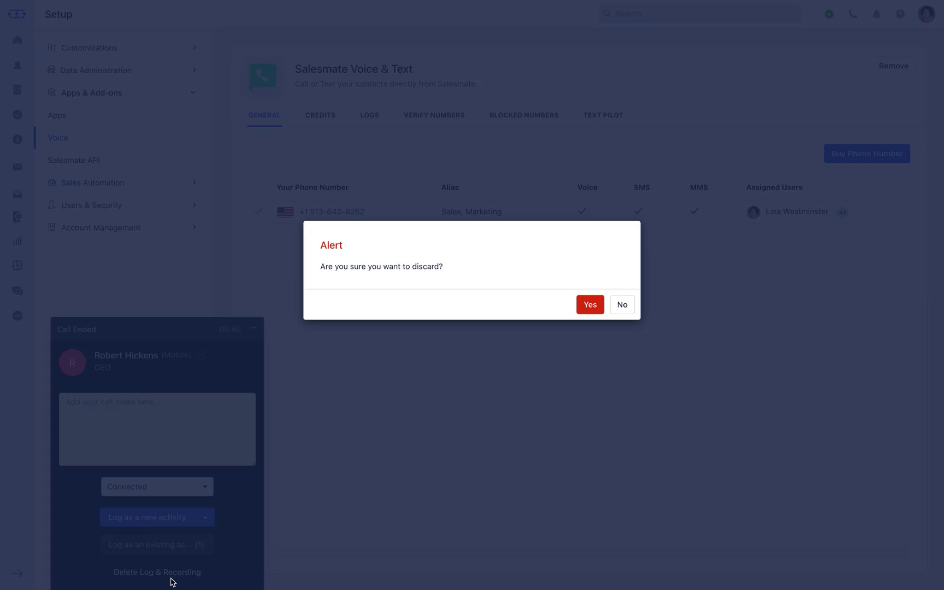
click(584, 310)
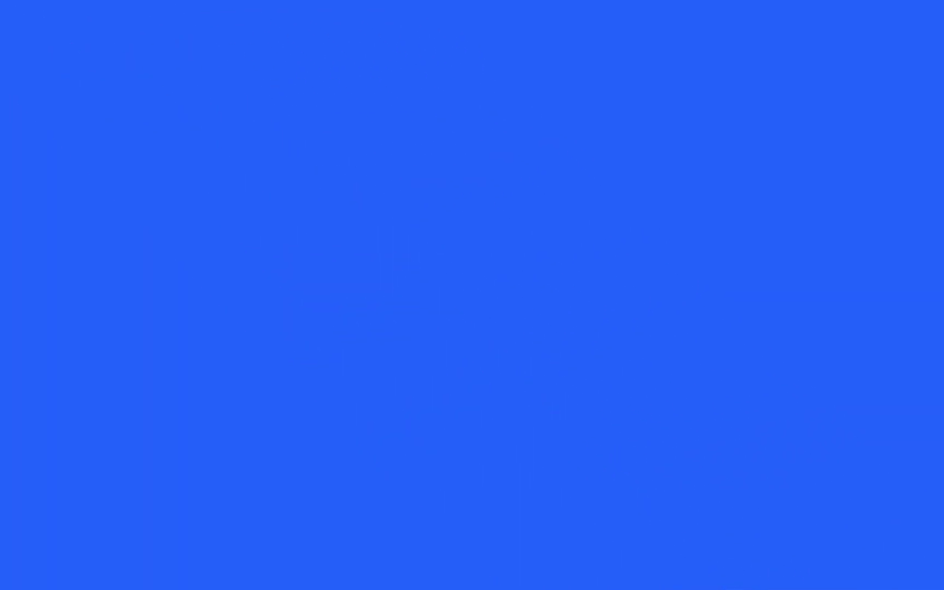